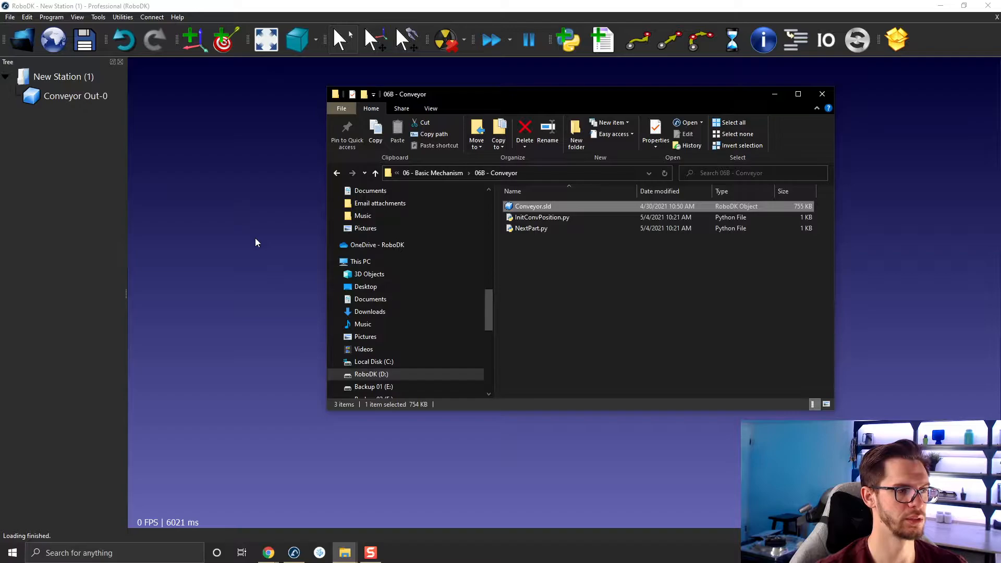
# - Rename the imported Conveyor Out-0 object as Conveyor in the station tree
pyautogui.click(773, 99)
pyautogui.click(89, 96)
pyautogui.press('F2')
pyautogui.moveTo(106, 96); pyautogui.dragTo(91, 96)
pyautogui.press('BackSpace')
pyautogui.click(284, 182)
# - Add a reference frame to the station and zero its position so it coincides with the conveyor's origin
pyautogui.scroll(-5, 327, 218)
pyautogui.moveTo(461, 333); pyautogui.dragTo(731, 217, button='middle')
pyautogui.moveTo(731, 217); pyautogui.dragTo(261, 277, button='right')
pyautogui.moveTo(646, 211); pyautogui.dragTo(396, 244, button='middle')
pyautogui.click(197, 43)
pyautogui.scroll(-2, 236, 180)
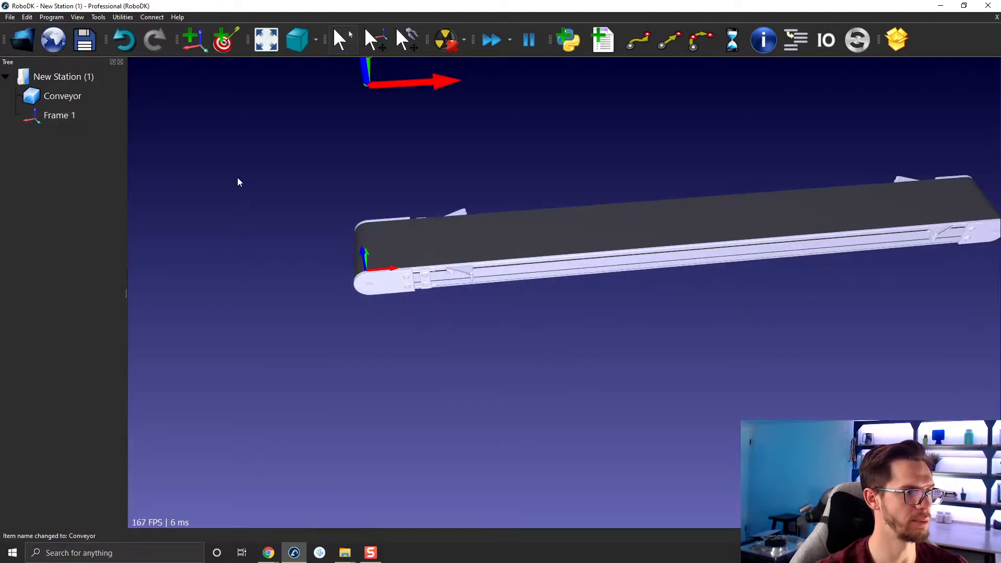
pyautogui.rightClick(56, 118)
pyautogui.click(102, 219)
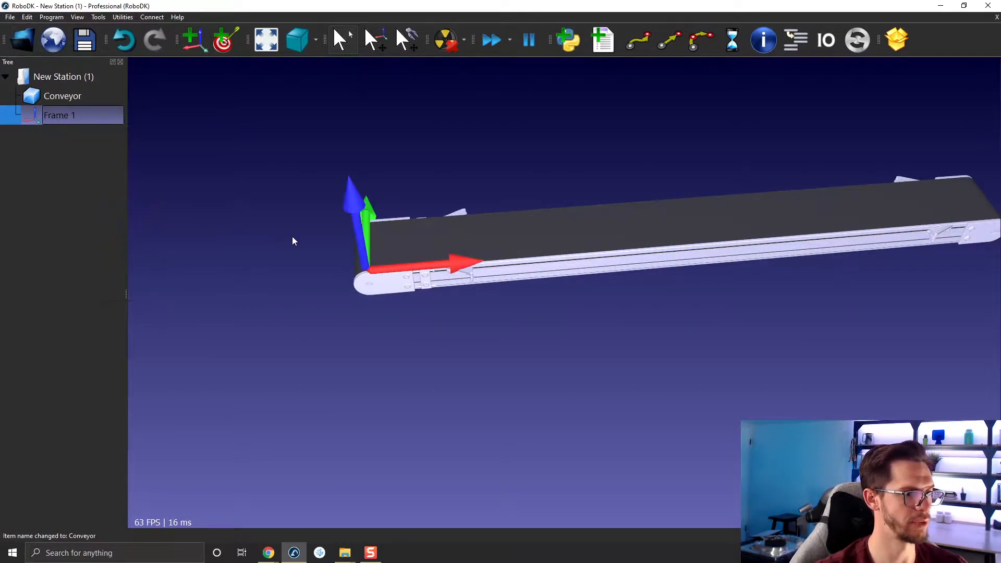
pyautogui.moveTo(416, 261); pyautogui.dragTo(451, 275)
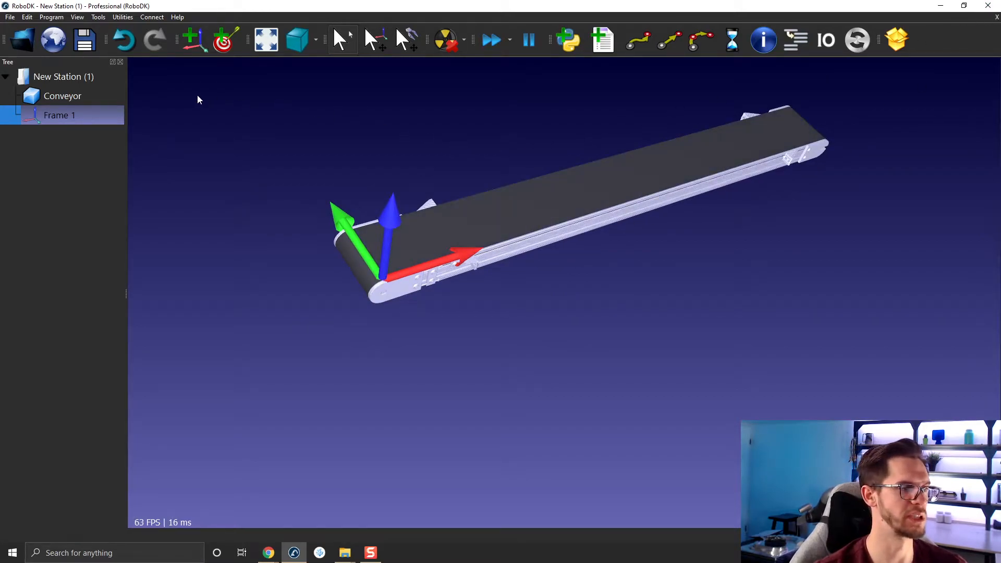
# - Start modelling a new mechanism with 1 linear axis based on Frame 1 and name it Conveyor
pyautogui.click(122, 16)
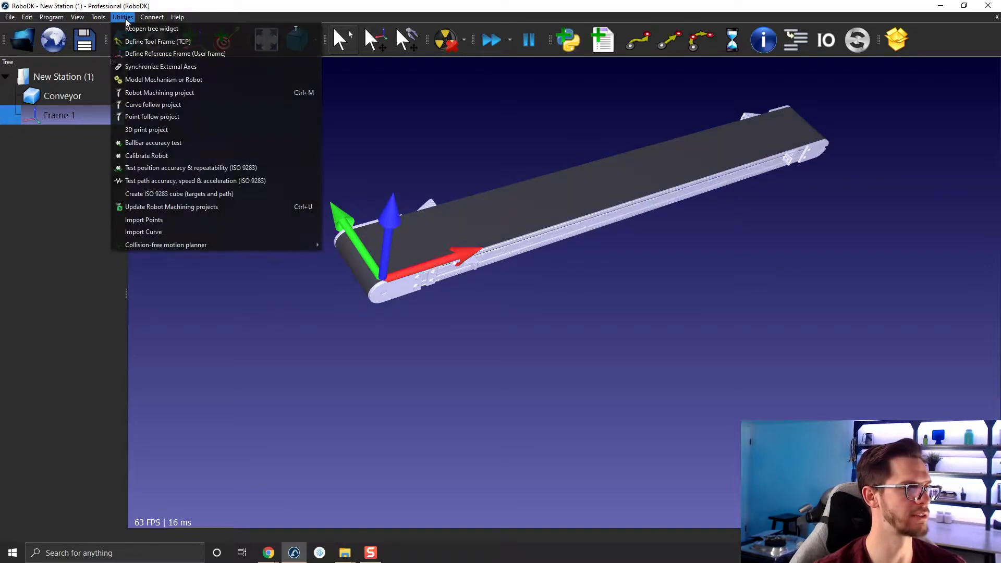
pyautogui.click(135, 79)
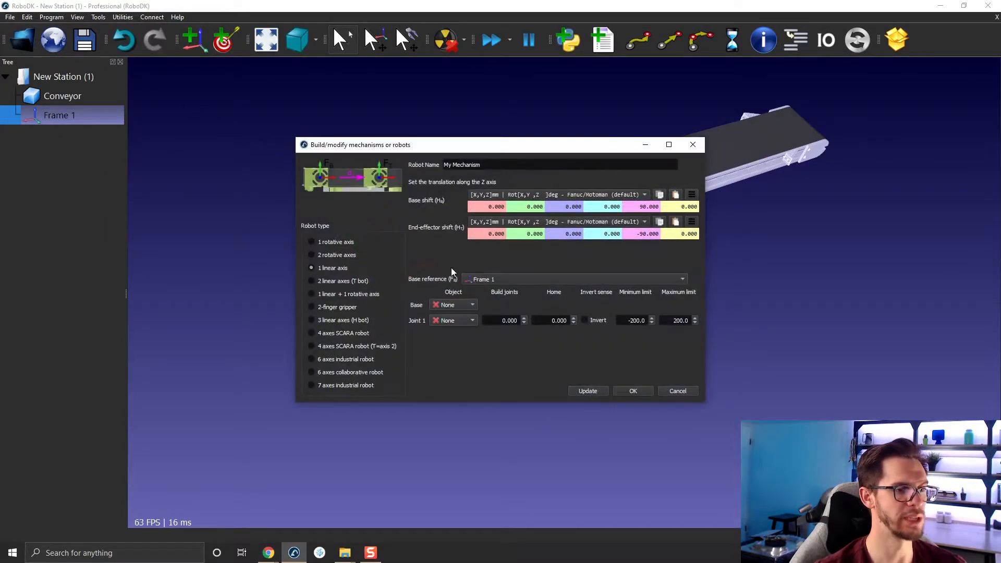
pyautogui.tripleClick(475, 157)
pyautogui.write('Convoyor')
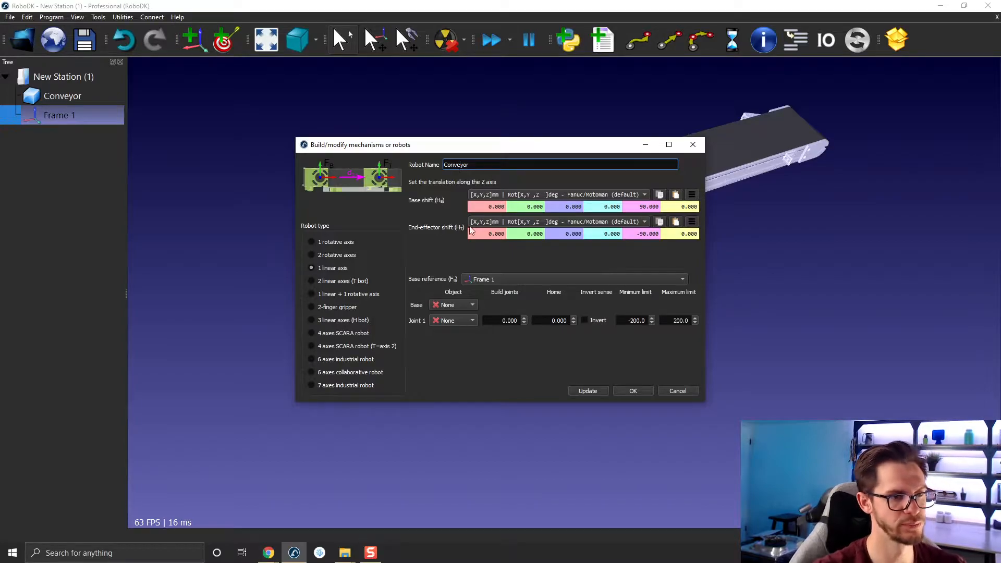
# - Use the Conveyor object as base, set the joint limits to -500000 and 500000, and build the mechanism
pyautogui.click(459, 310)
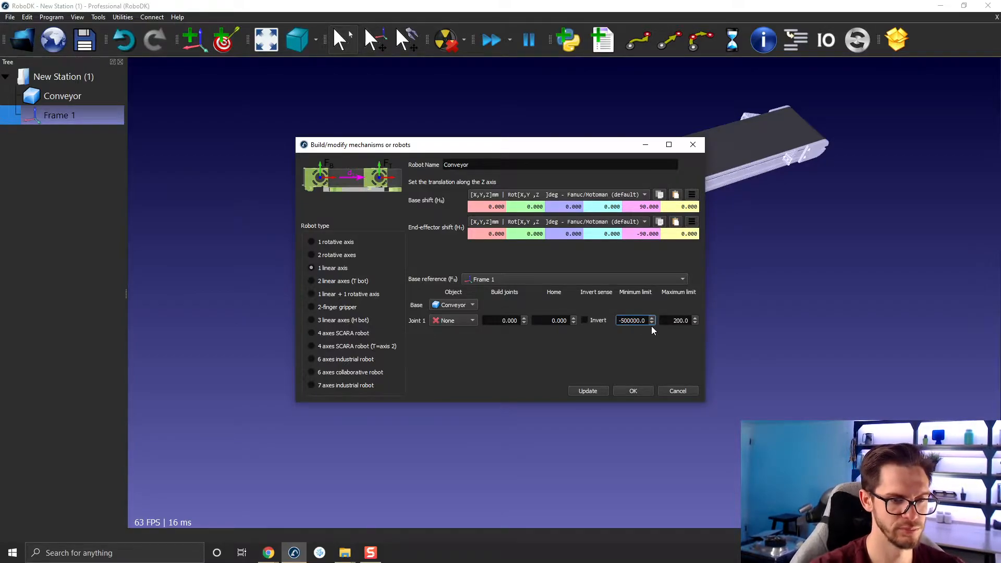
pyautogui.press('Tab')
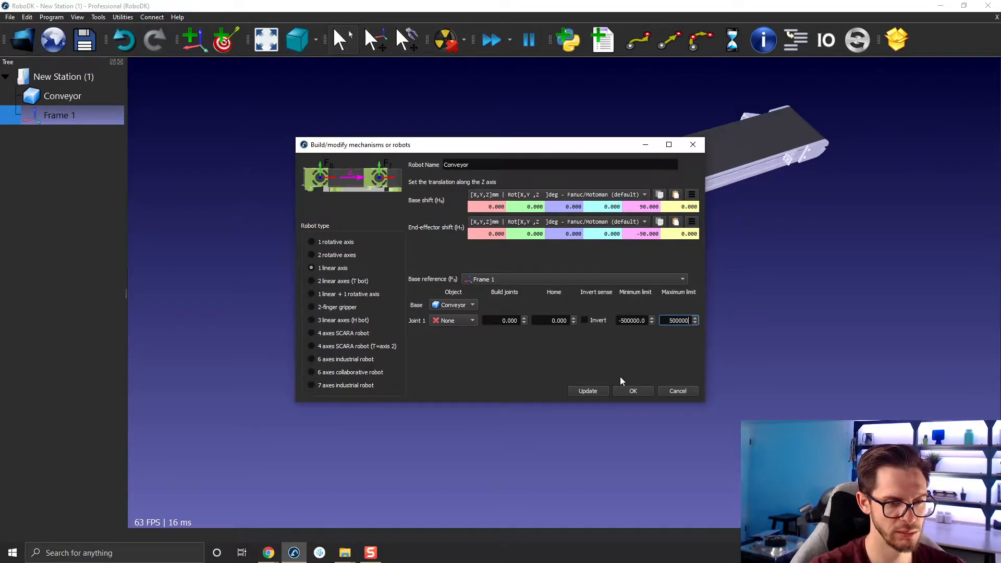
pyautogui.click(601, 392)
# - Hide the original Conveyor object and Frame 1, leaving only the new mechanism visible
pyautogui.scroll(-3, 202, 244)
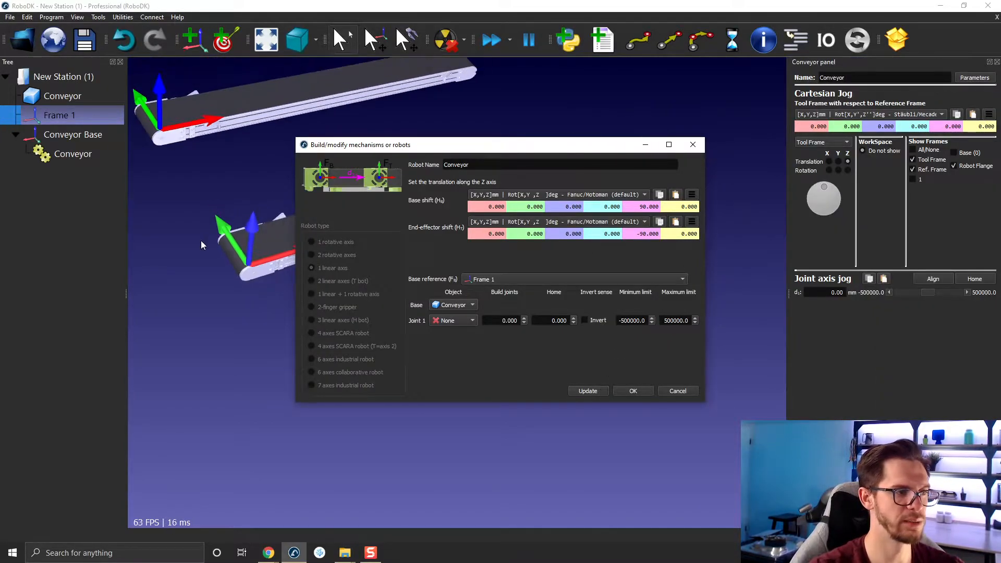
pyautogui.moveTo(219, 248); pyautogui.dragTo(256, 314, button='right')
pyautogui.scroll(-4, 286, 390)
pyautogui.moveTo(273, 319); pyautogui.dragTo(264, 233, button='middle')
pyautogui.moveTo(414, 145); pyautogui.dragTo(389, 355)
pyautogui.keyDown('ctrl'); pyautogui.click(77, 95); pyautogui.keyUp('ctrl')
pyautogui.rightClick(77, 95)
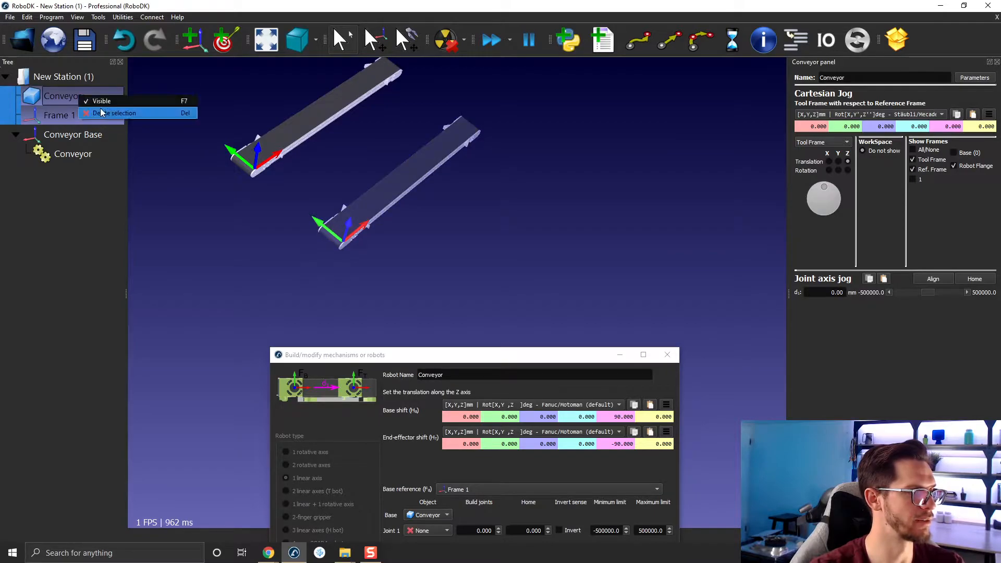
pyautogui.click(108, 105)
# - Jog the conveyor mechanism's linear joint to 150 mm
pyautogui.moveTo(208, 214); pyautogui.dragTo(264, 248, button='right')
pyautogui.click(968, 292)
pyautogui.moveTo(970, 294); pyautogui.dragTo(963, 295)
pyautogui.moveTo(886, 292); pyautogui.dragTo(888, 292)
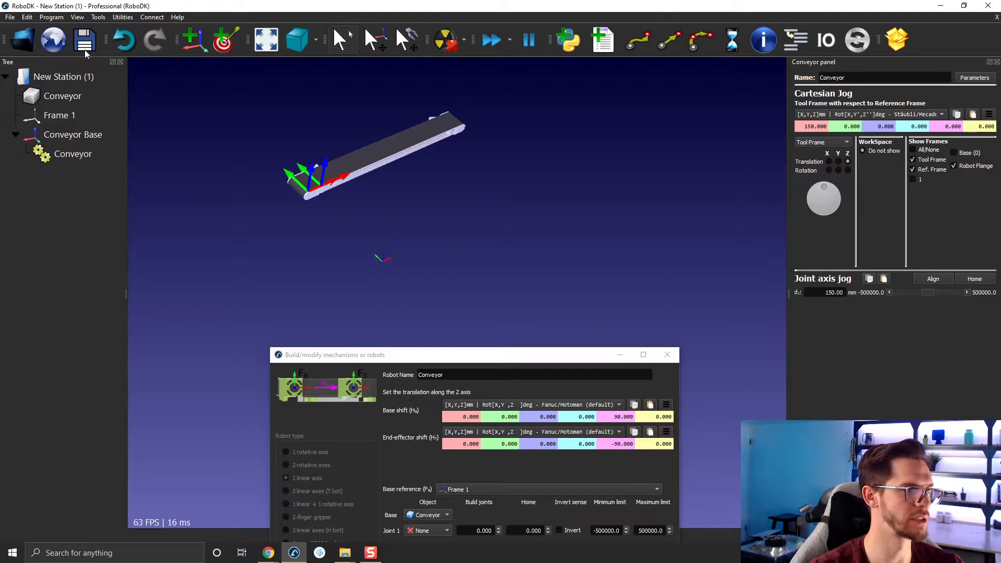
# - Import Box.stl from the RoboDK library and delete the resulting oversized box from the station
pyautogui.click(22, 40)
pyautogui.scroll(-1, 259, 202)
pyautogui.scroll(-20, 261, 209)
pyautogui.scroll(20, 209, 214)
pyautogui.scroll(-9, 231, 215)
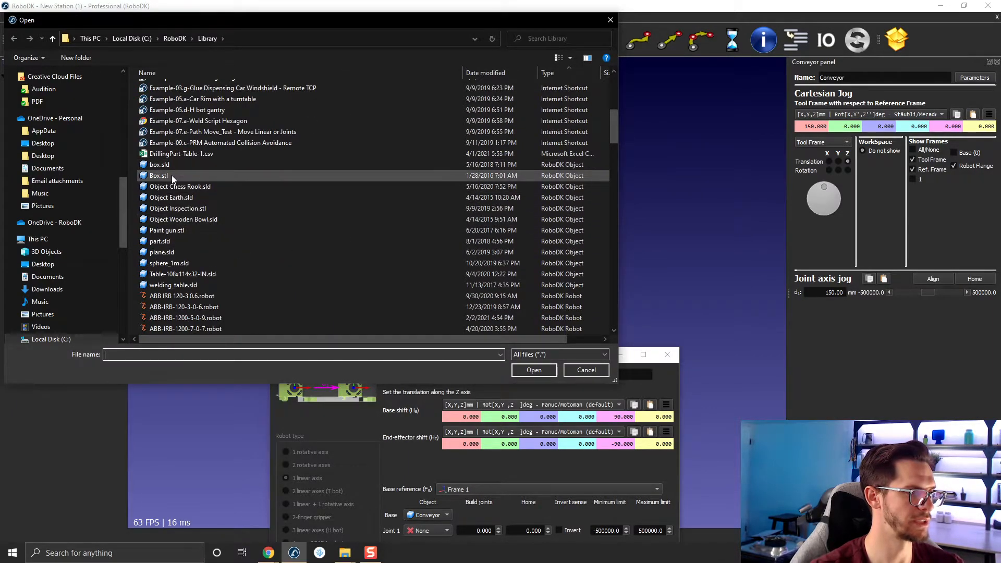
pyautogui.doubleClick(172, 175)
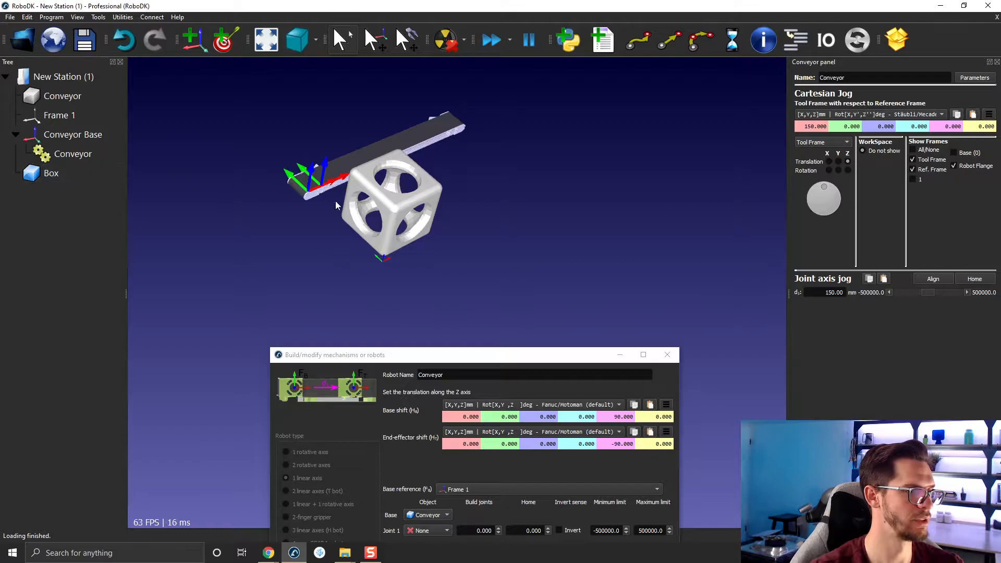
pyautogui.click(368, 202)
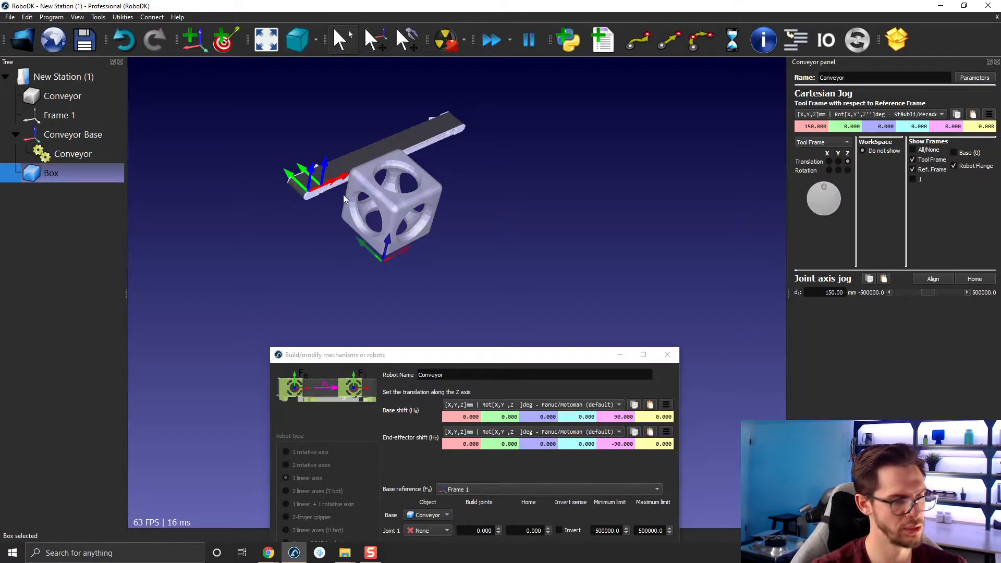
pyautogui.press('Delete')
# - Import box.sld from the RoboDK library into the station
pyautogui.click(23, 40)
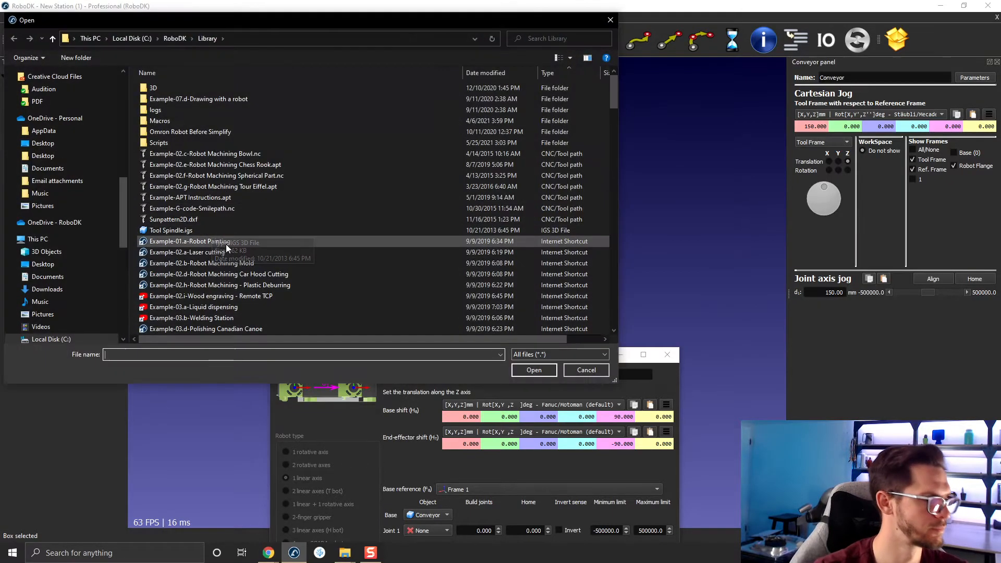
pyautogui.scroll(-3, 227, 244)
pyautogui.scroll(-1, 226, 244)
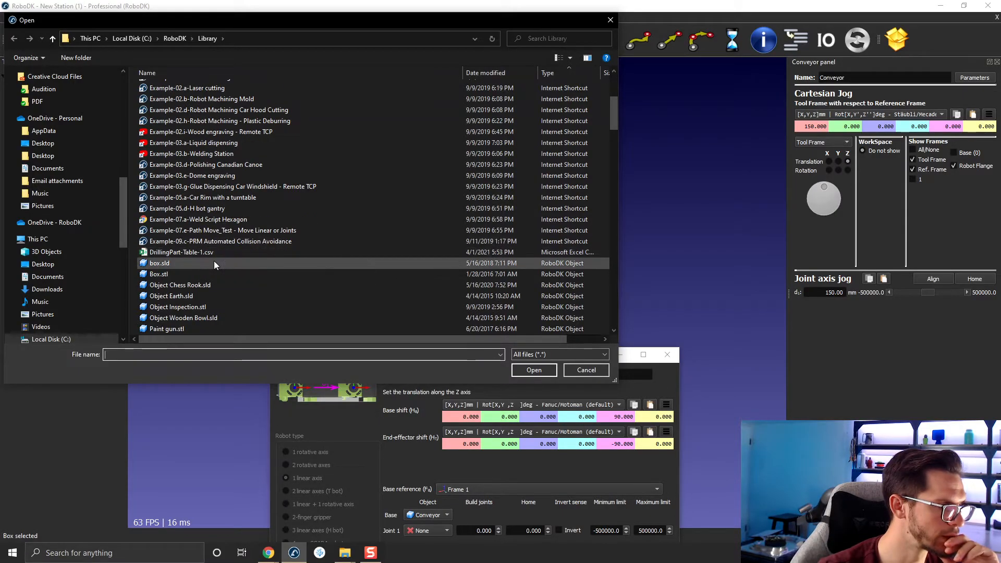
pyautogui.doubleClick(214, 260)
pyautogui.moveTo(40, 174); pyautogui.dragTo(65, 158)
# - Add a reference frame, nest it under the Conveyor mechanism, and zero its relative position
pyautogui.click(193, 39)
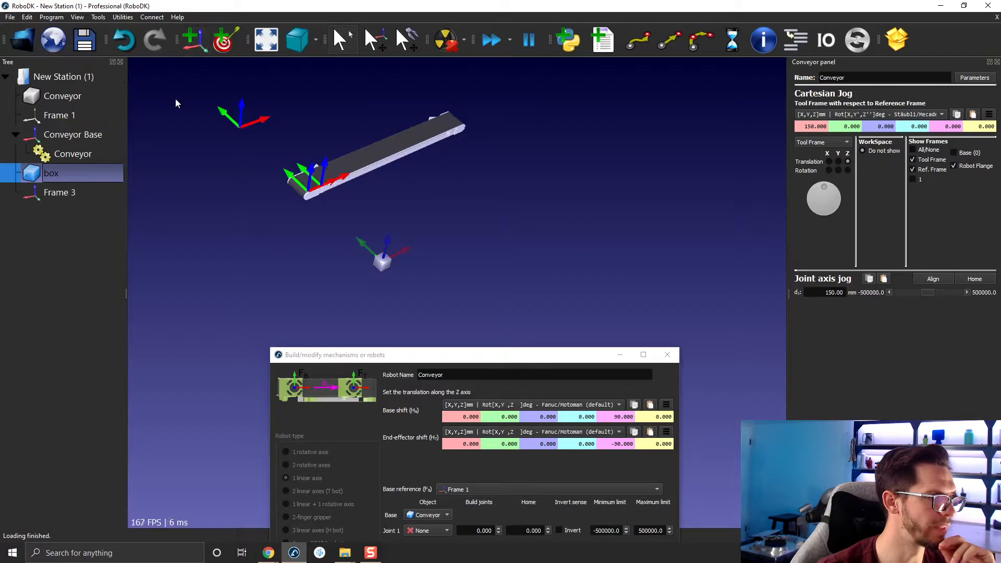
pyautogui.moveTo(49, 197); pyautogui.dragTo(64, 157)
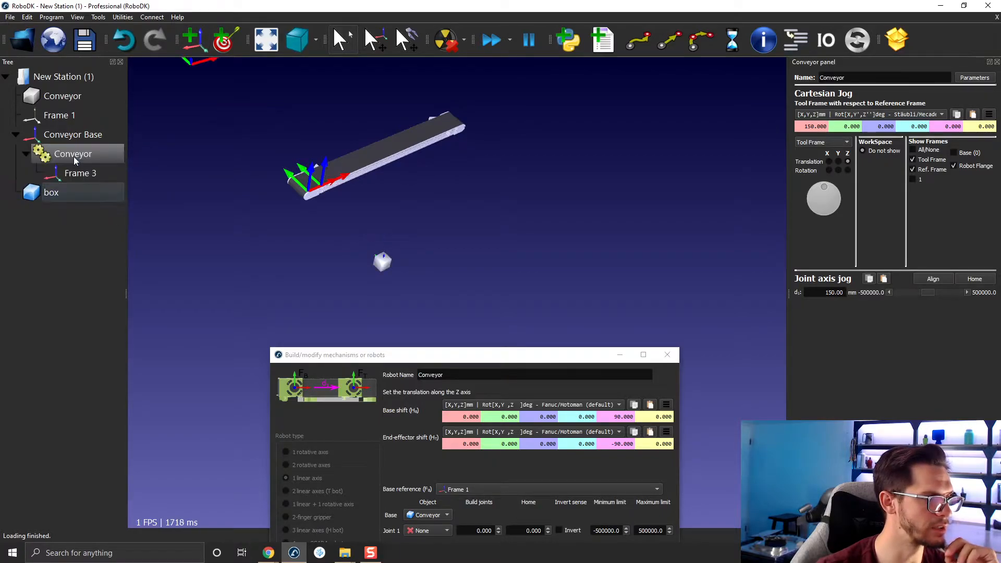
pyautogui.rightClick(74, 173)
pyautogui.click(116, 268)
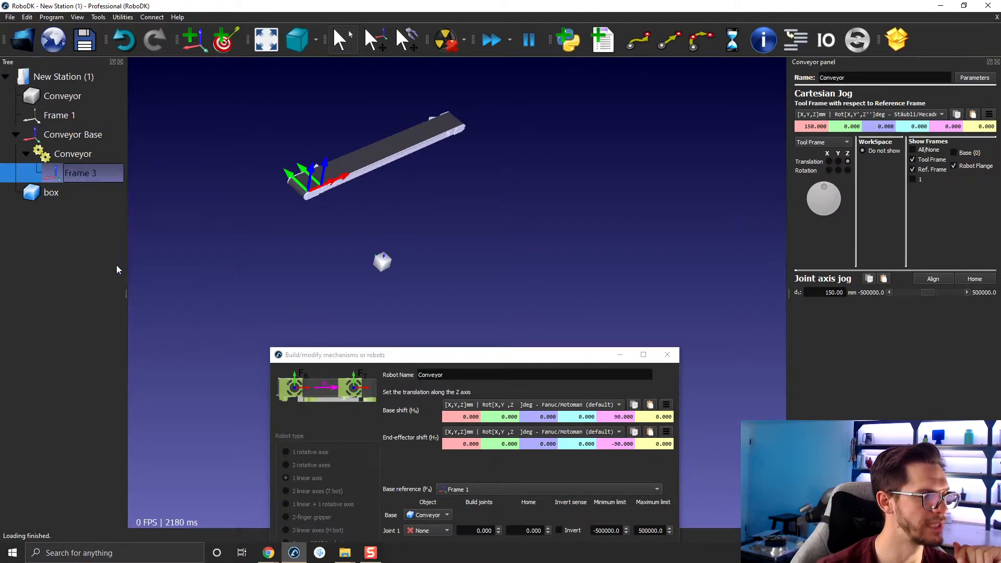
# - Rename the reference frame under the Conveyor mechanism as Conveyor
pyautogui.write('Conve')
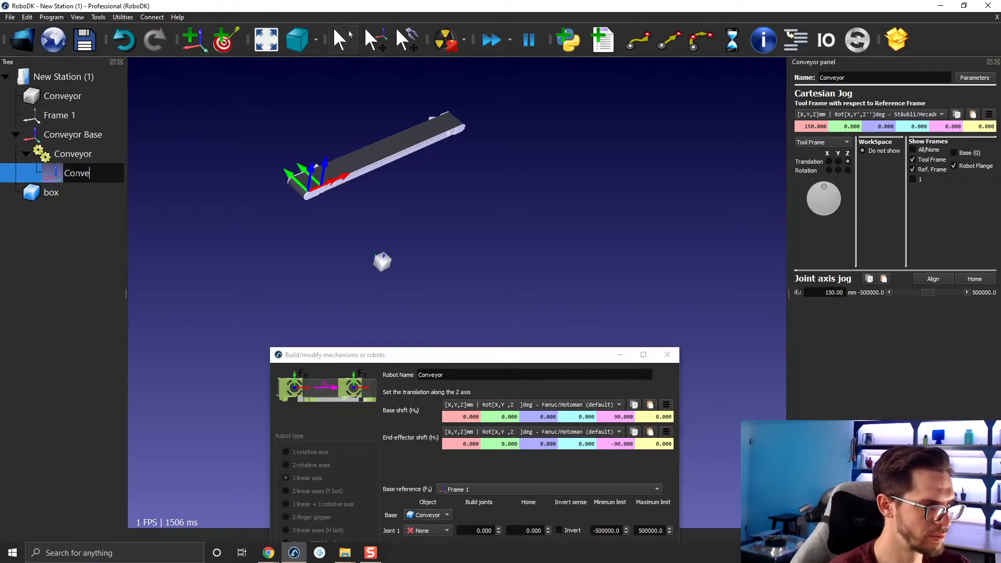
pyautogui.write('yo')
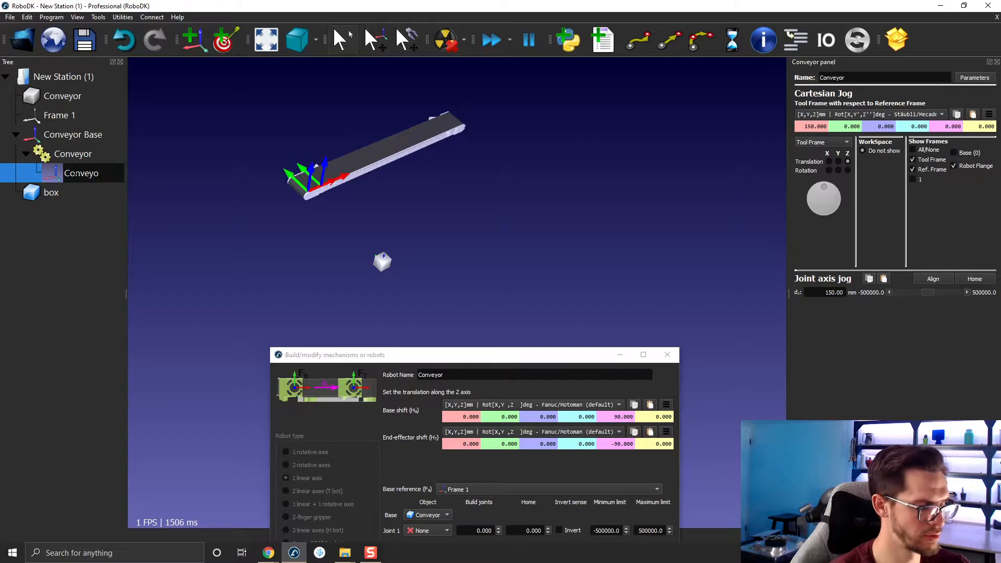
pyautogui.write('r')
pyautogui.press('Return')
# - Nest the box under the Conveyor frame and set its position to X 50, Y 50 and Z 50 mm
pyautogui.moveTo(71, 192); pyautogui.dragTo(105, 174)
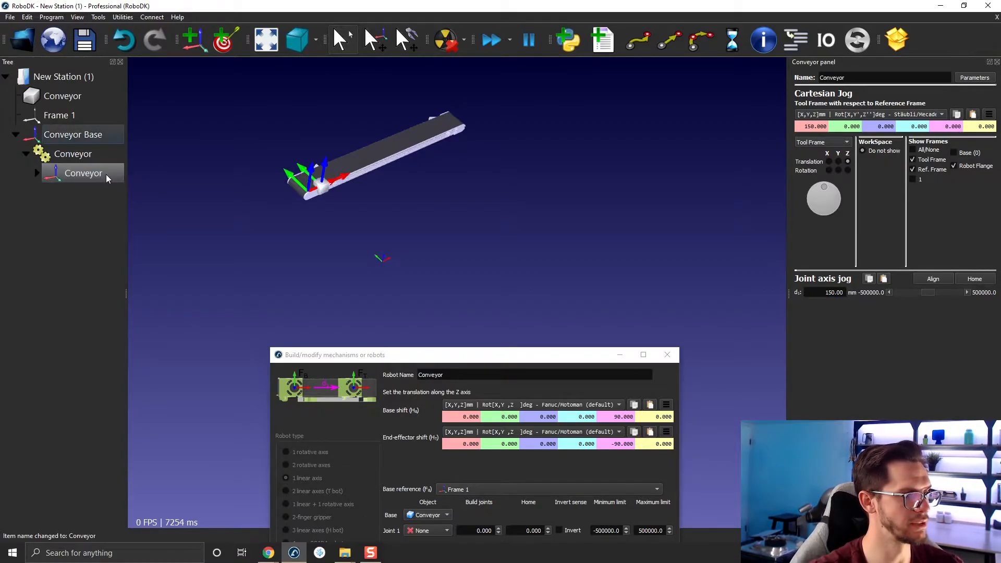
pyautogui.doubleClick(319, 187)
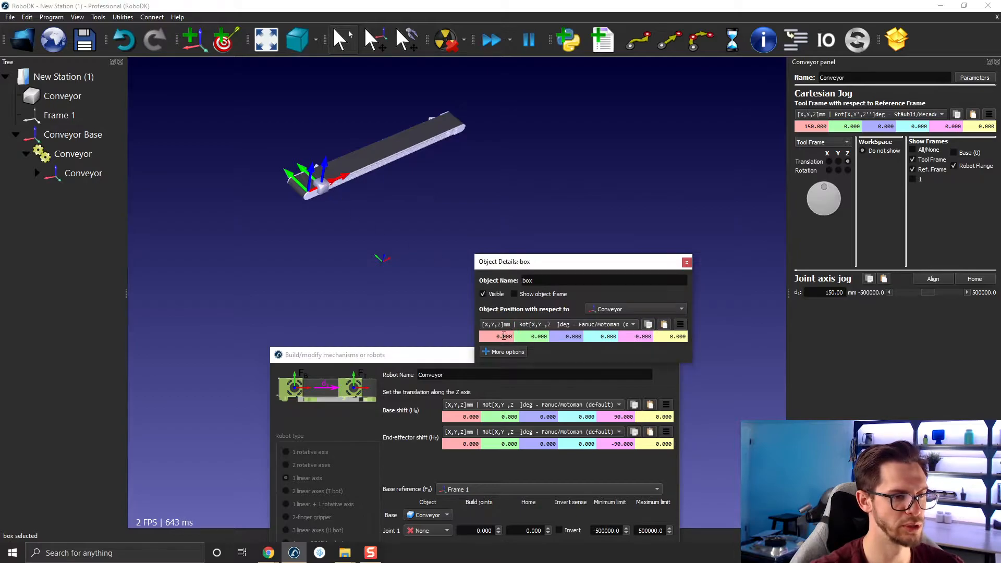
pyautogui.write('-5')
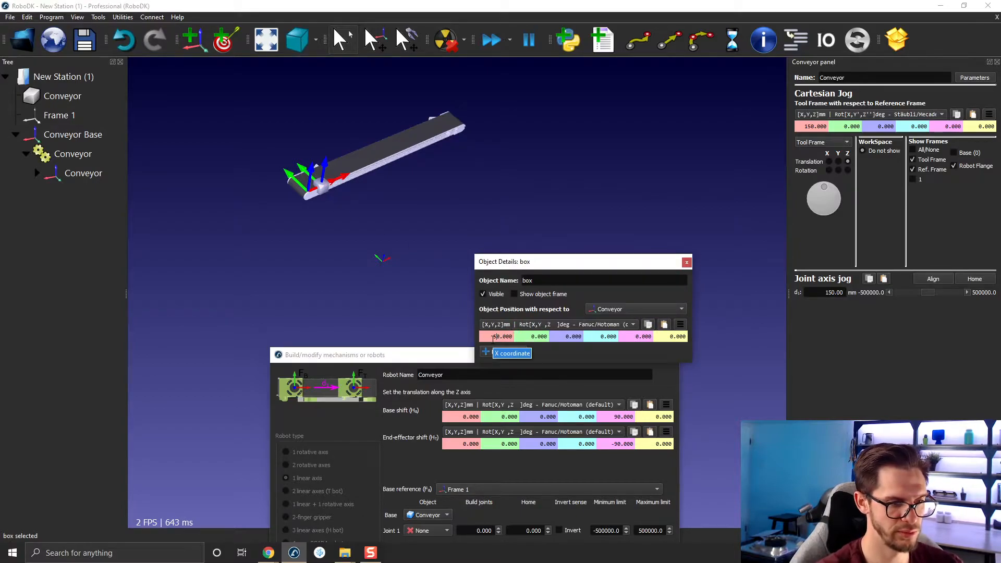
pyautogui.press('Tab')
pyautogui.press('Tab')
pyautogui.write('50')
pyautogui.press('Return')
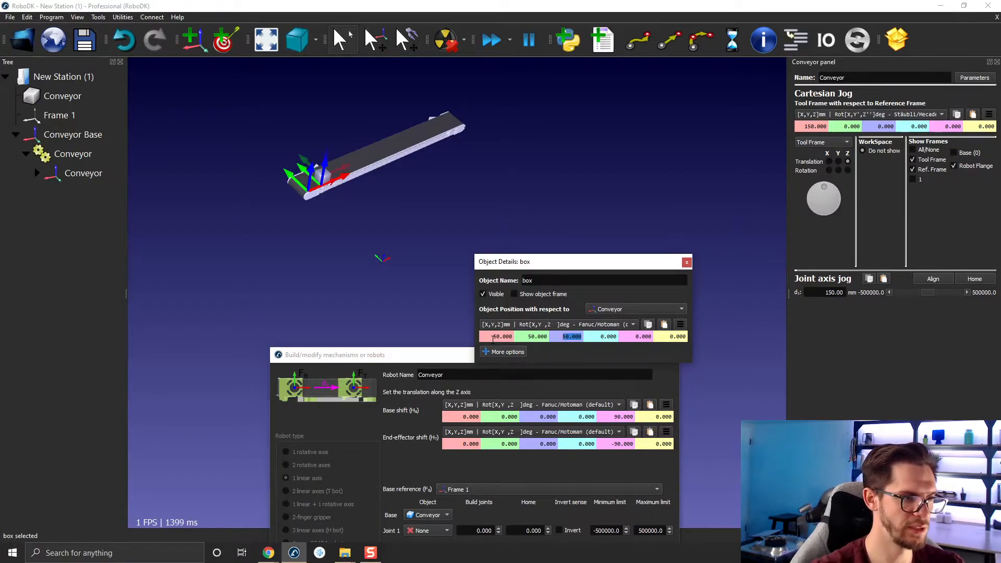
pyautogui.click(687, 261)
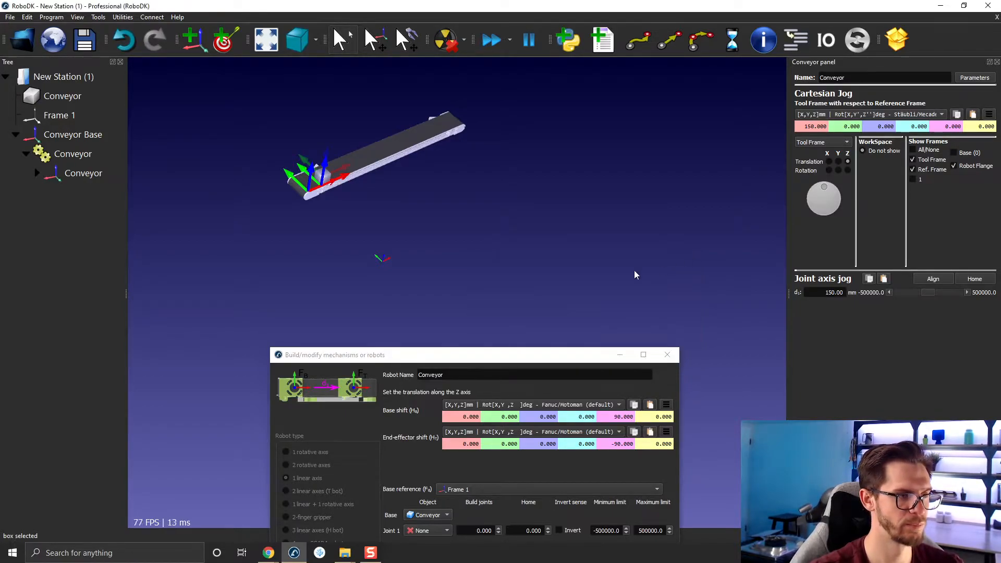
# - Jog the conveyor's linear joint to 610 mm to move the box along the belt, and minimise the mechanism builder
pyautogui.scroll(3, 335, 189)
pyautogui.click(969, 292)
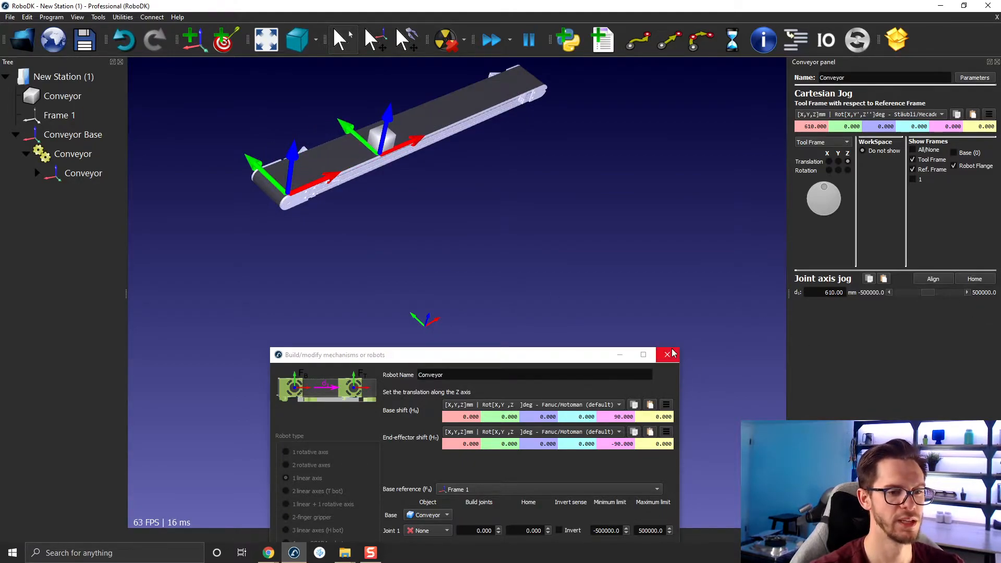
pyautogui.click(620, 355)
# - Add the InitConvPosition.py and NextPart.py scripts from the 06B - Conveyor folder to the station tree
pyautogui.moveTo(345, 552)
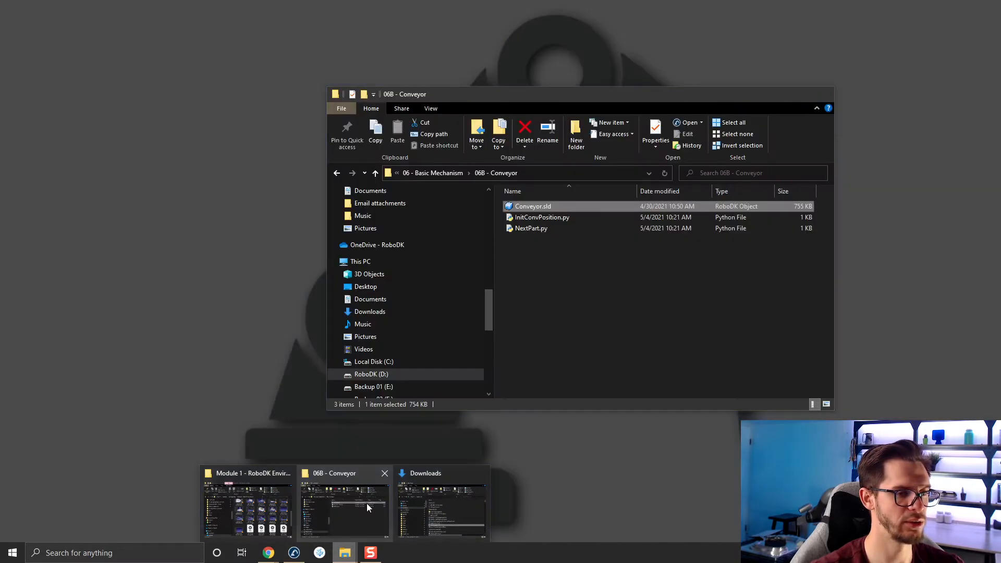
pyautogui.click(368, 509)
pyautogui.moveTo(552, 250); pyautogui.dragTo(85, 287)
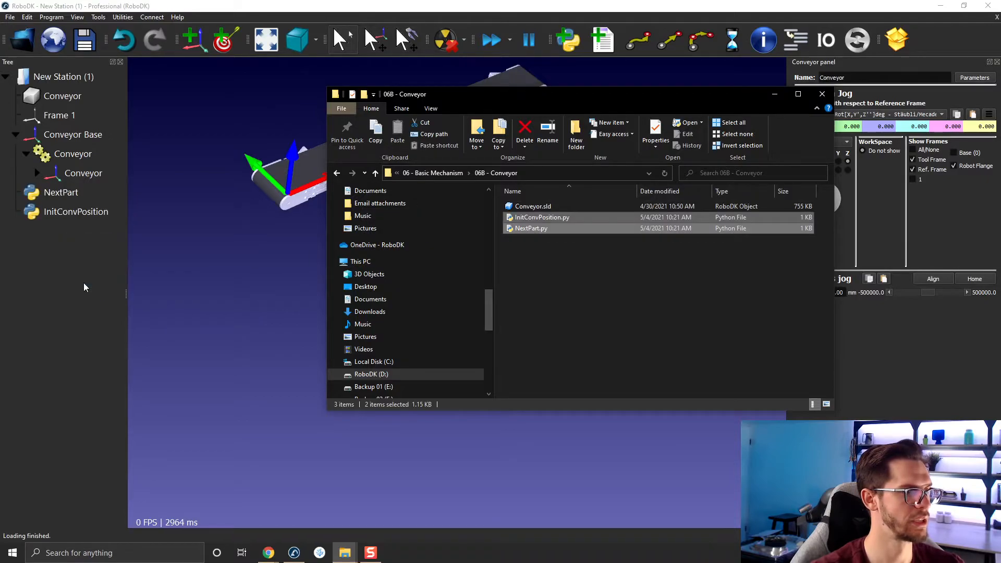
pyautogui.click(775, 94)
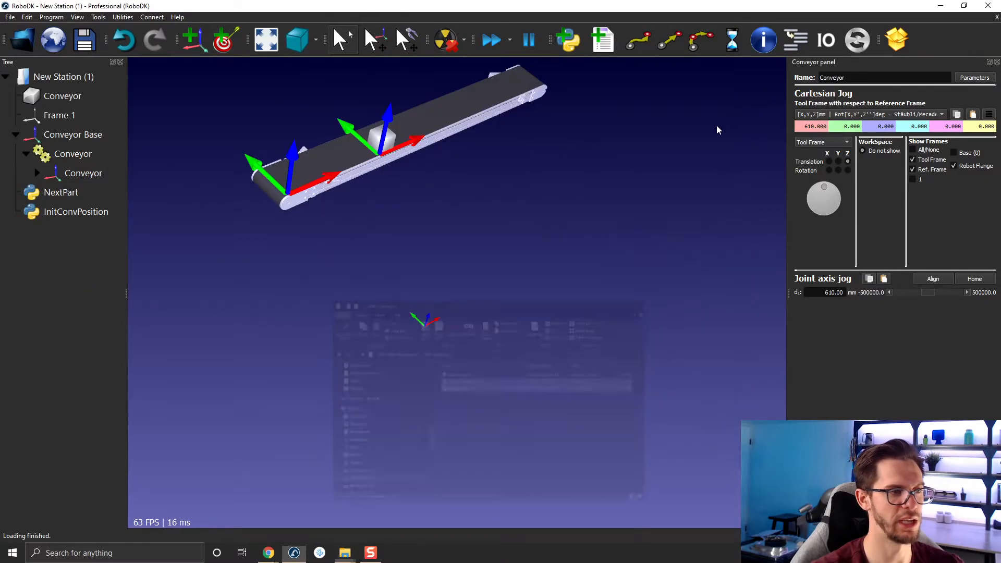
# - Rename the NextPart script as PartForward
pyautogui.click(91, 193)
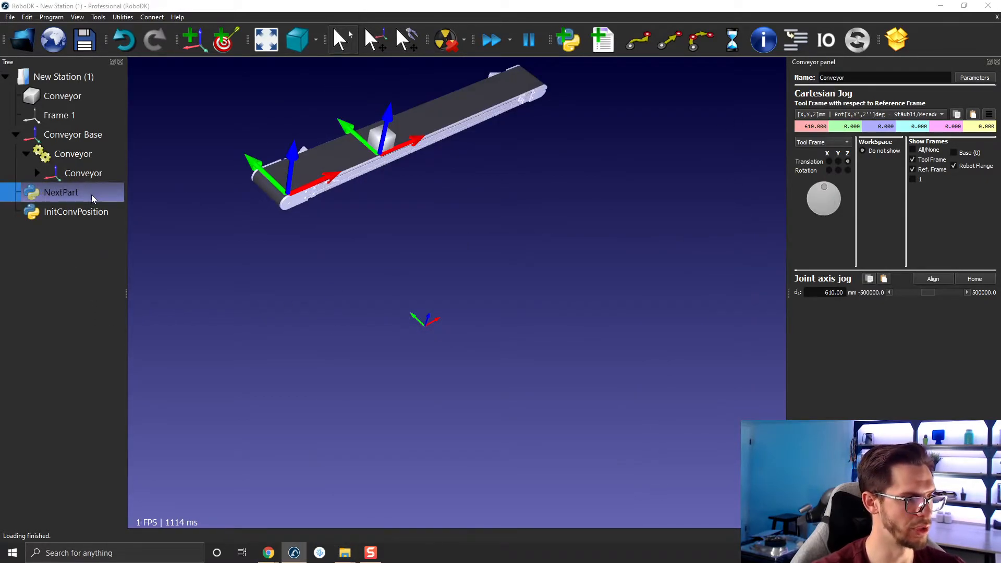
pyautogui.press('F2')
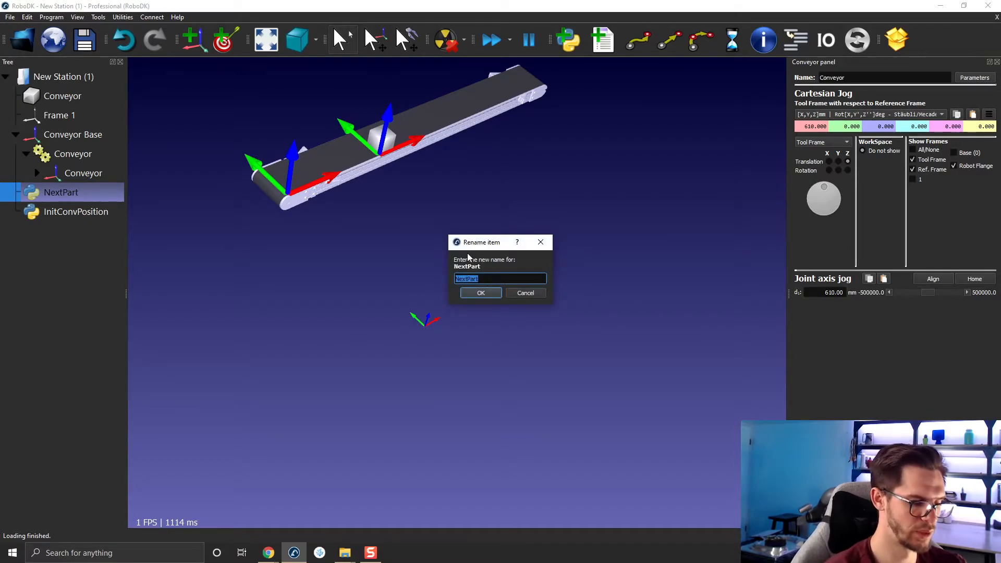
pyautogui.write('PartForwa')
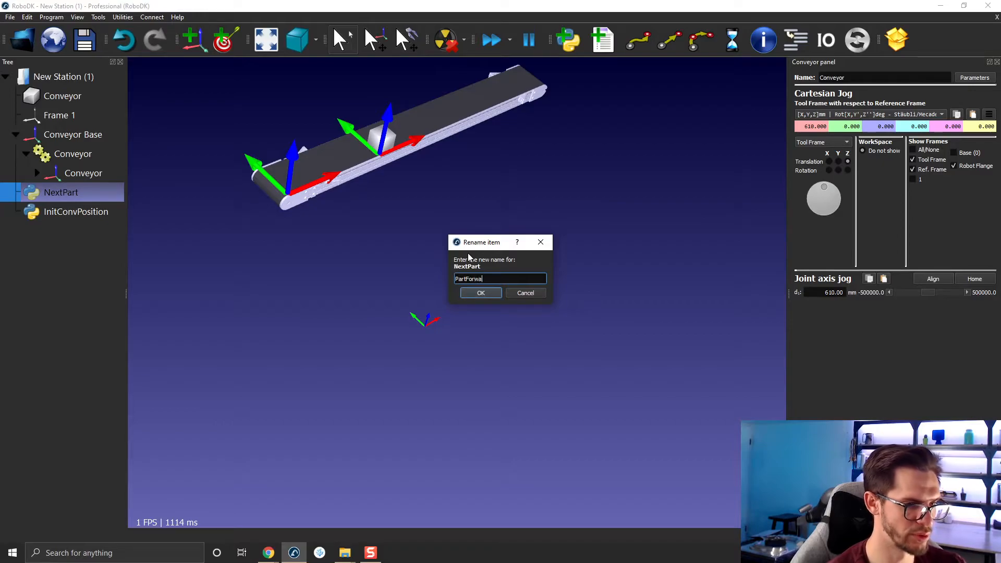
pyautogui.write('rd')
pyautogui.press('Return')
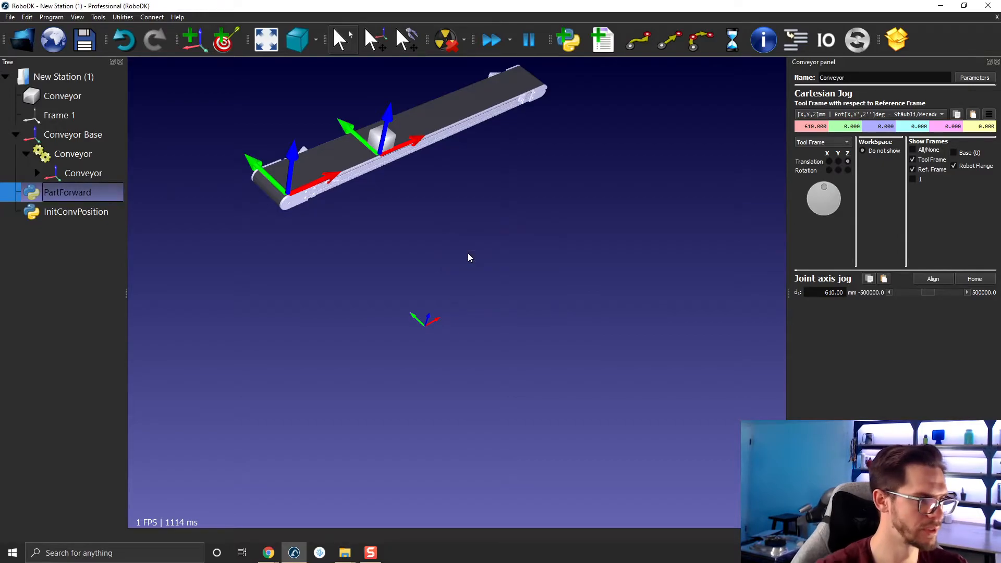
# - Rename the InitConvPosition script as InitConv
pyautogui.click(95, 212)
pyautogui.click(96, 213)
pyautogui.moveTo(109, 212); pyautogui.dragTo(77, 212)
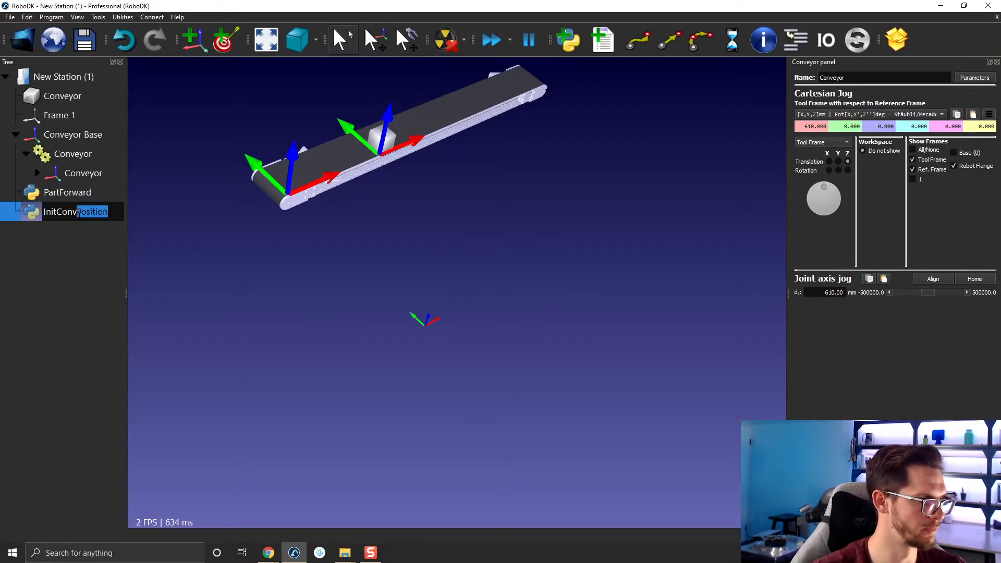
pyautogui.press('BackSpace')
pyautogui.press('Return')
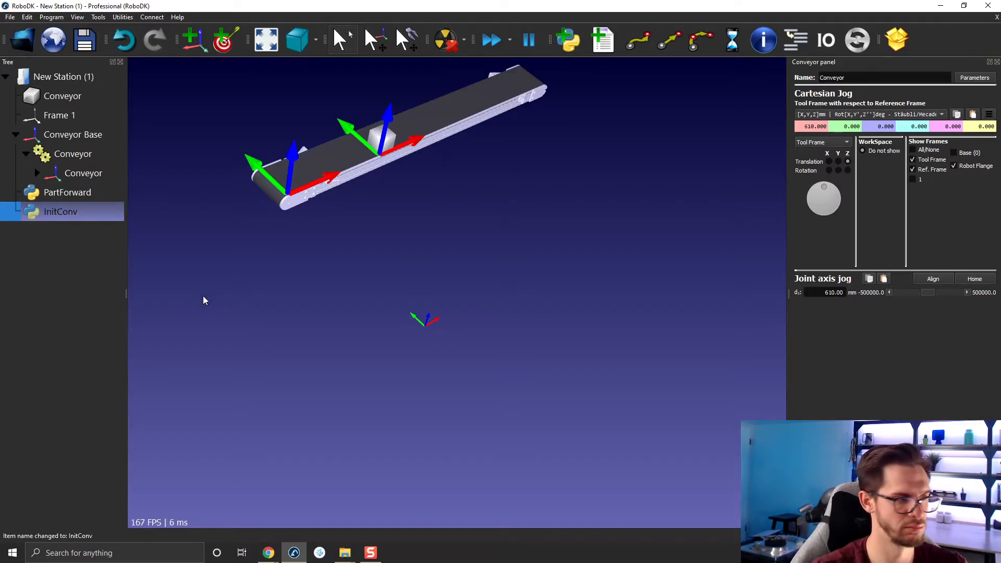
# - Open the PartForward script in the code editor and examine its mechanism name and part travel constants
pyautogui.rightClick(86, 192)
pyautogui.click(110, 214)
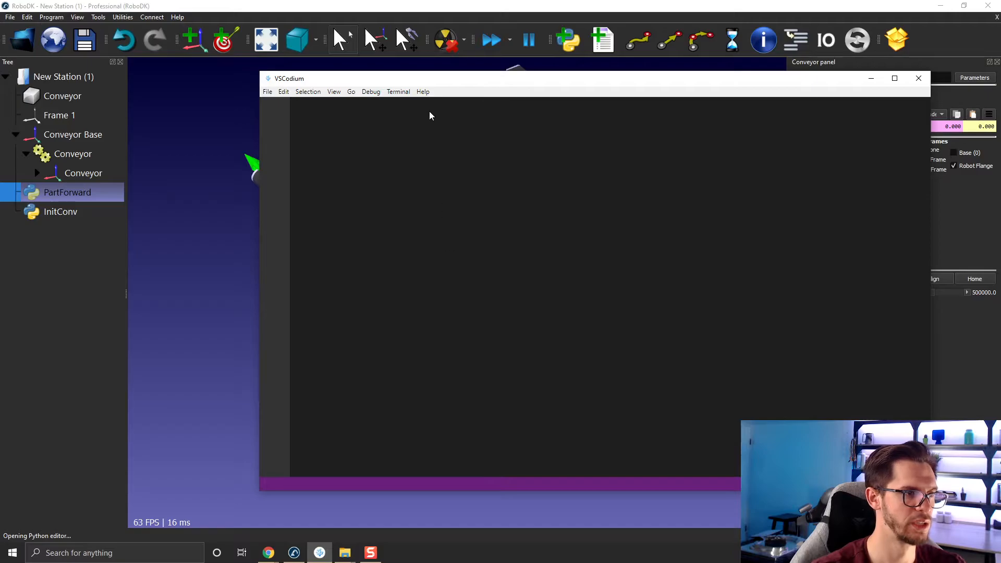
pyautogui.moveTo(426, 82)
pyautogui.mouseDown()
pyautogui.moveTo(565, 131)
pyautogui.moveTo(426, 95)
pyautogui.mouseUp()
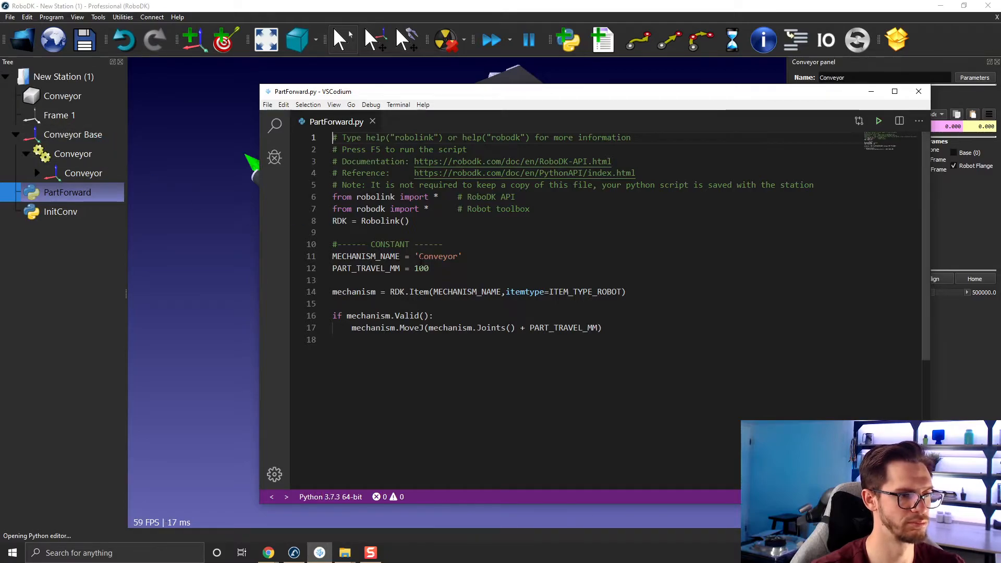
pyautogui.doubleClick(425, 257)
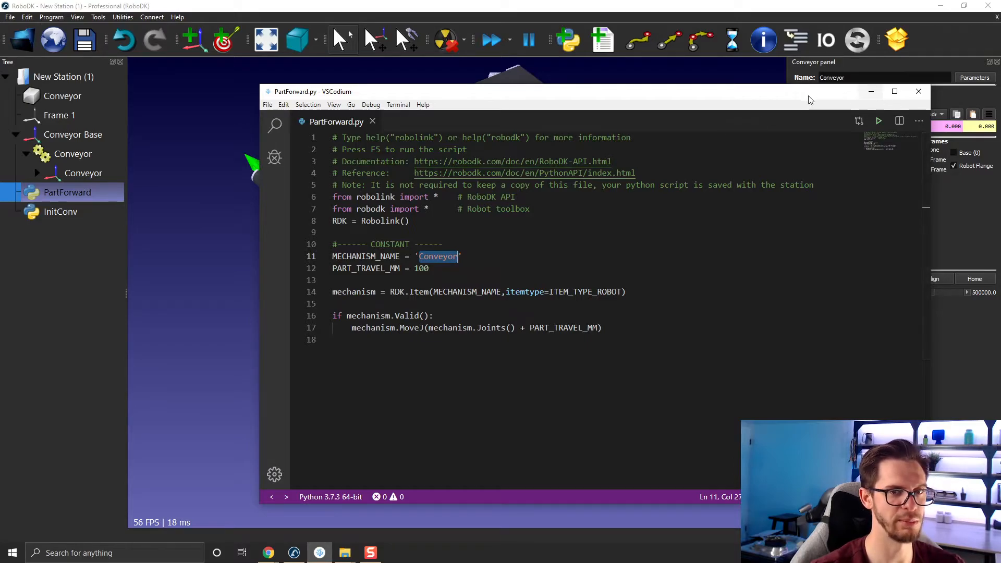
# - Minimise the code editor, run PartForward to advance the box, and run InitConv to reset the conveyor to its start
pyautogui.click(871, 91)
pyautogui.doubleClick(96, 193)
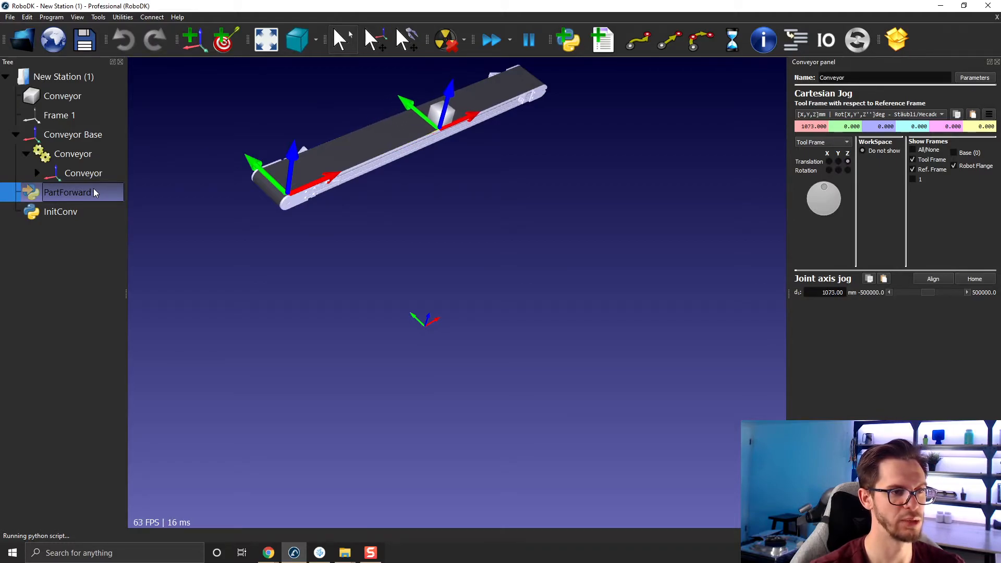
pyautogui.doubleClick(87, 211)
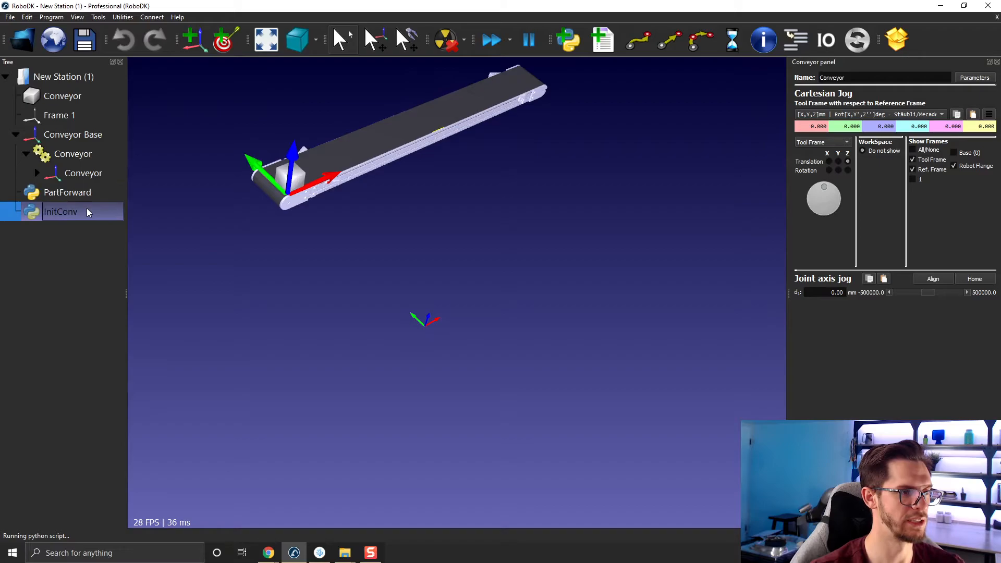
# - Open the InitConv script in the code editor and examine its mechanism name and the joint value it sets
pyautogui.rightClick(67, 214)
pyautogui.click(94, 234)
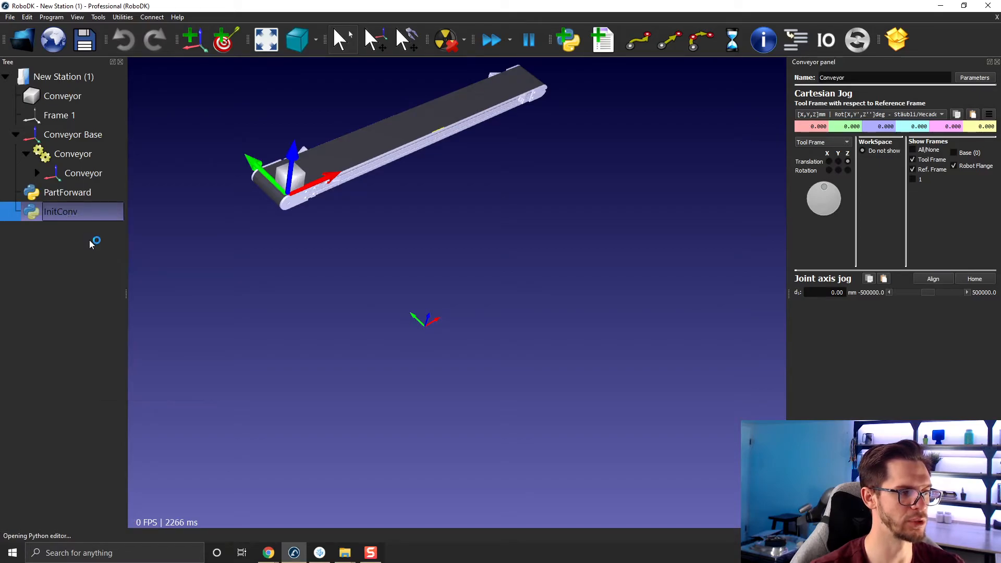
pyautogui.moveTo(356, 407); pyautogui.dragTo(495, 182)
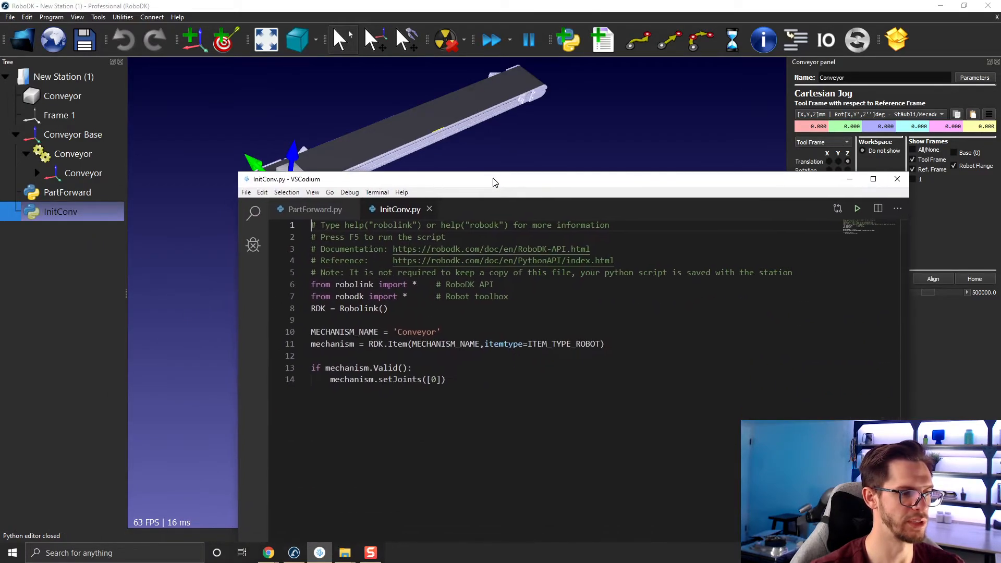
pyautogui.moveTo(398, 333); pyautogui.dragTo(427, 332)
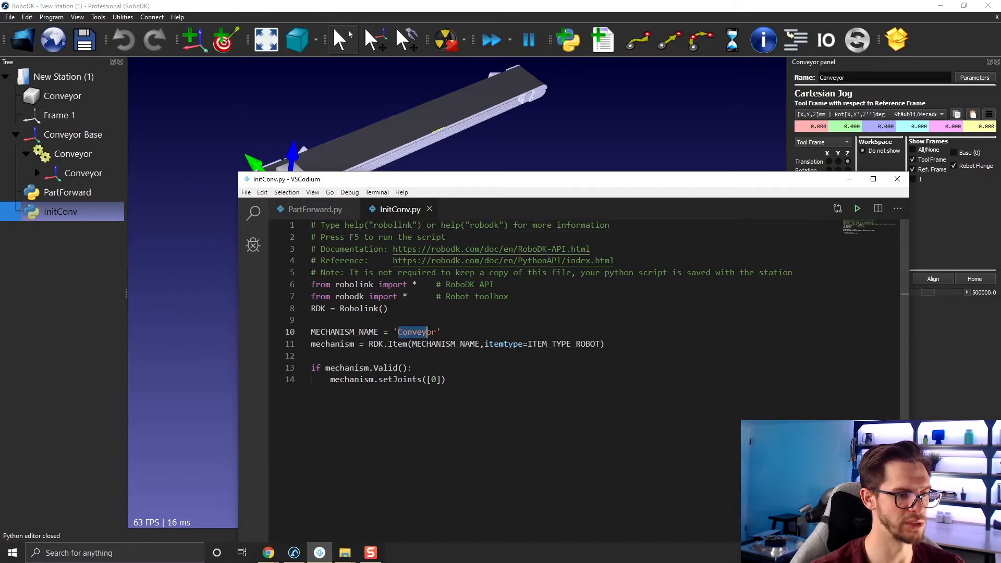
pyautogui.click(438, 379)
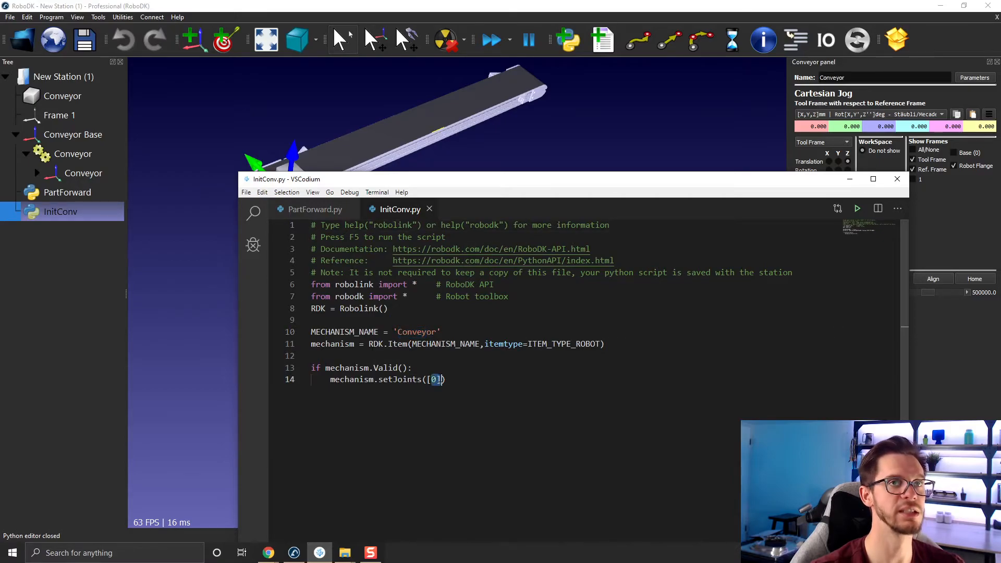
# - Minimise the code editor and run PartForward to move the box forward from the conveyor's start position
pyautogui.click(849, 179)
pyautogui.doubleClick(92, 186)
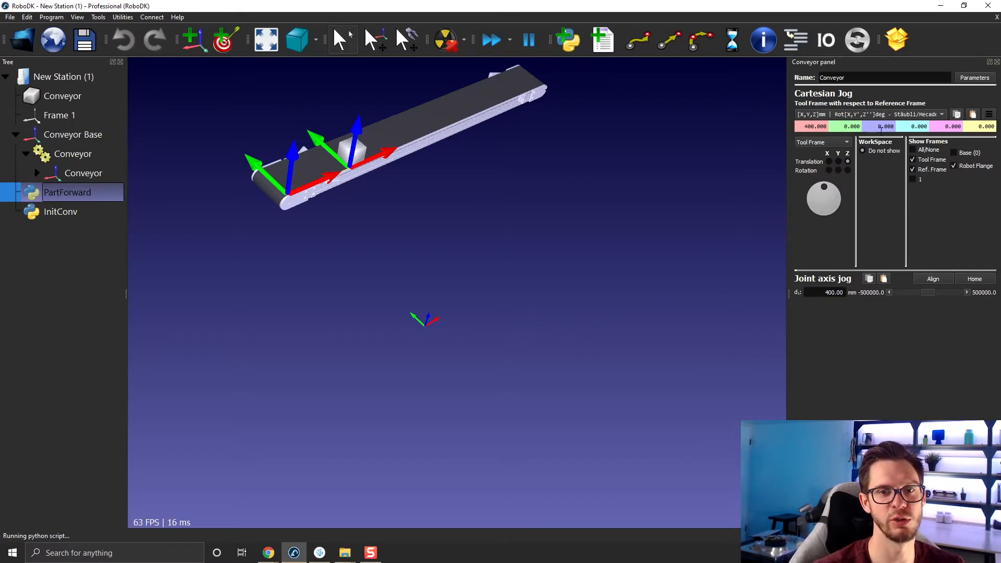
# - In the Conveyor mechanism's parameters, set the joint acceleration to 1000 deg/s² and the joint speed to 500 deg/s
pyautogui.click(971, 79)
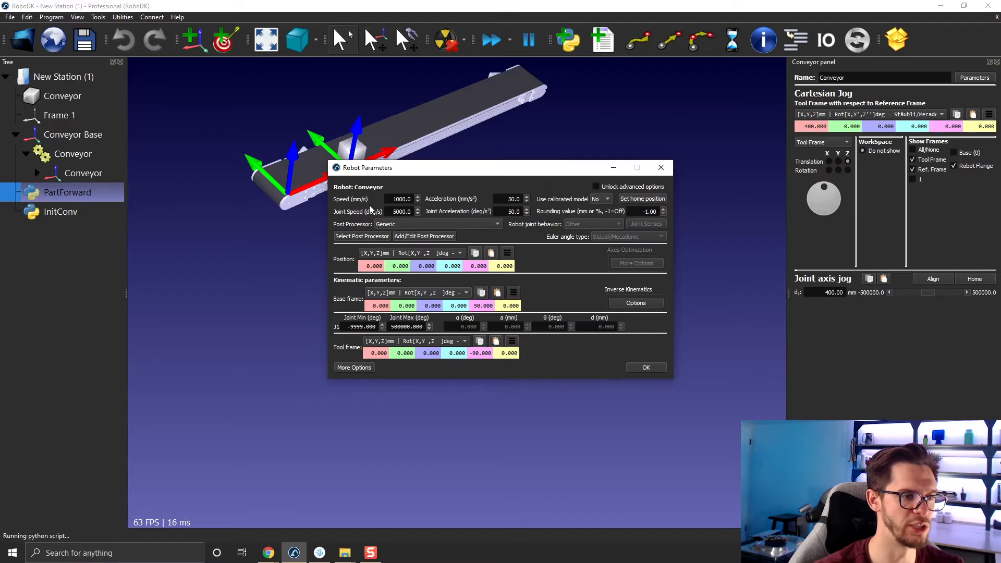
pyautogui.doubleClick(401, 199)
pyautogui.doubleClick(402, 211)
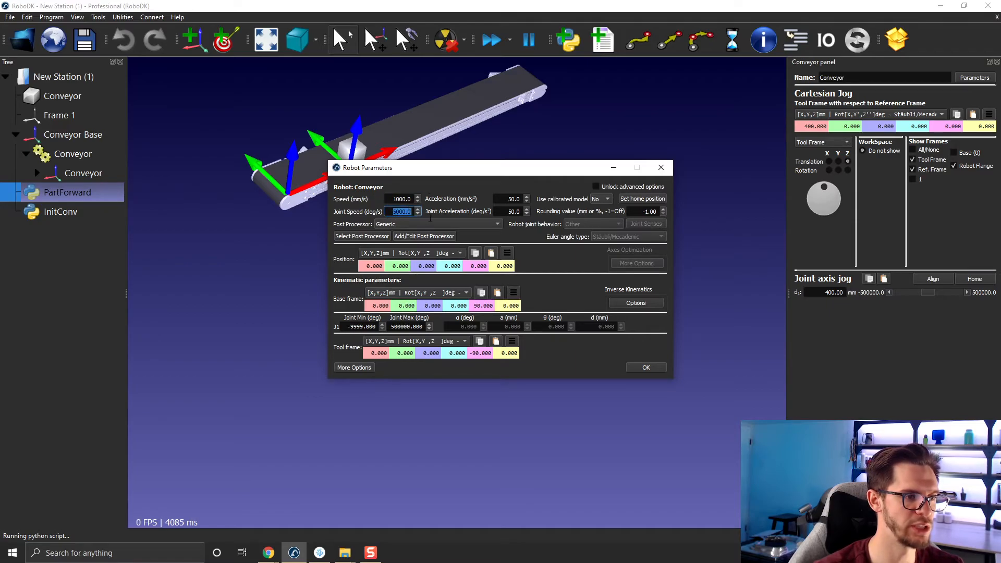
pyautogui.press('Tab')
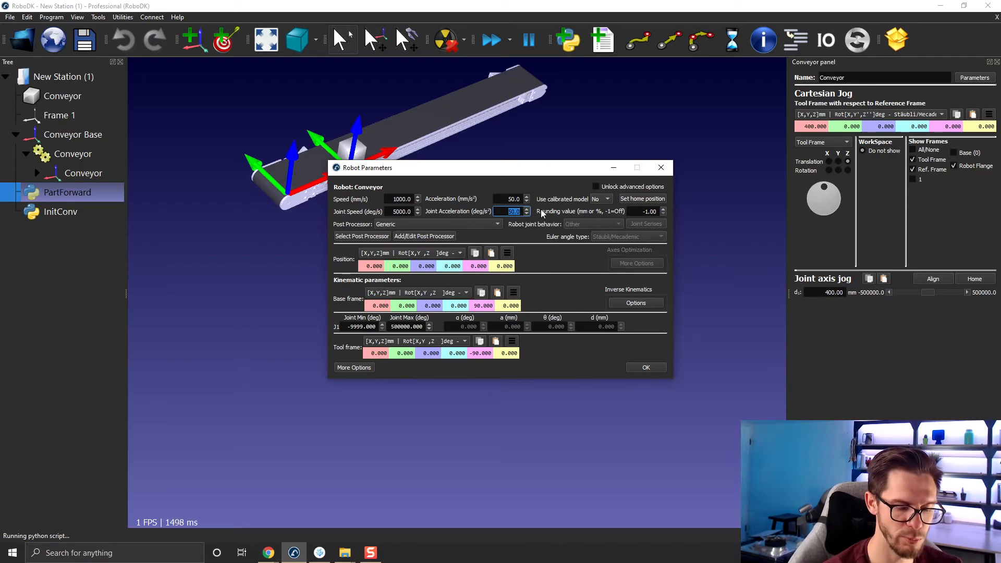
pyautogui.write('1')
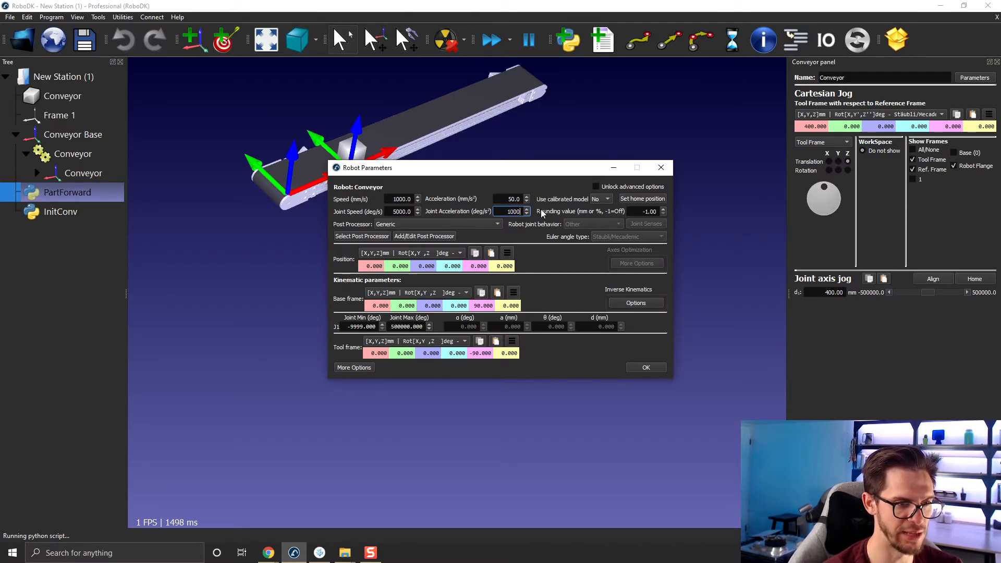
pyautogui.write('000')
pyautogui.moveTo(385, 212); pyautogui.dragTo(426, 215)
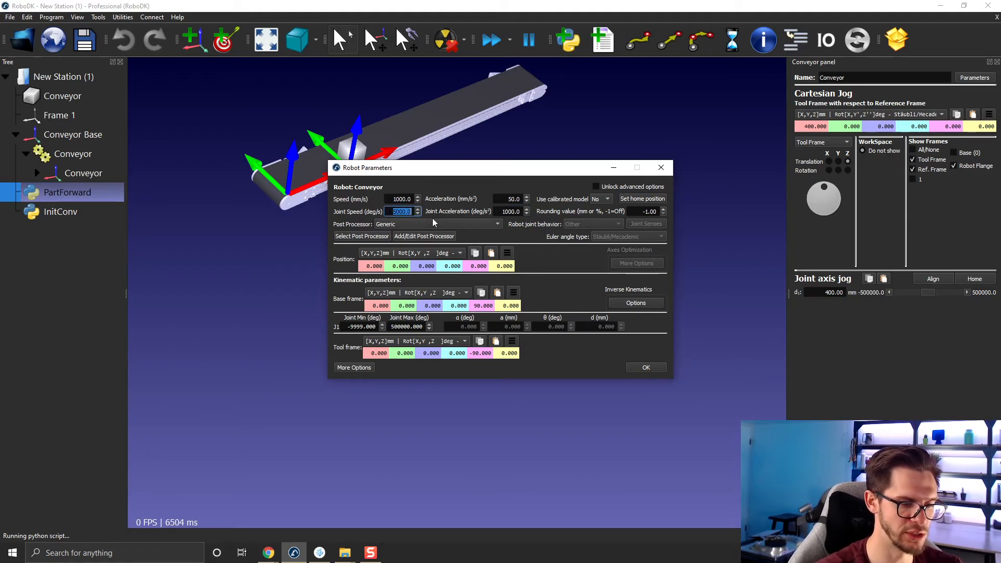
pyautogui.write('500')
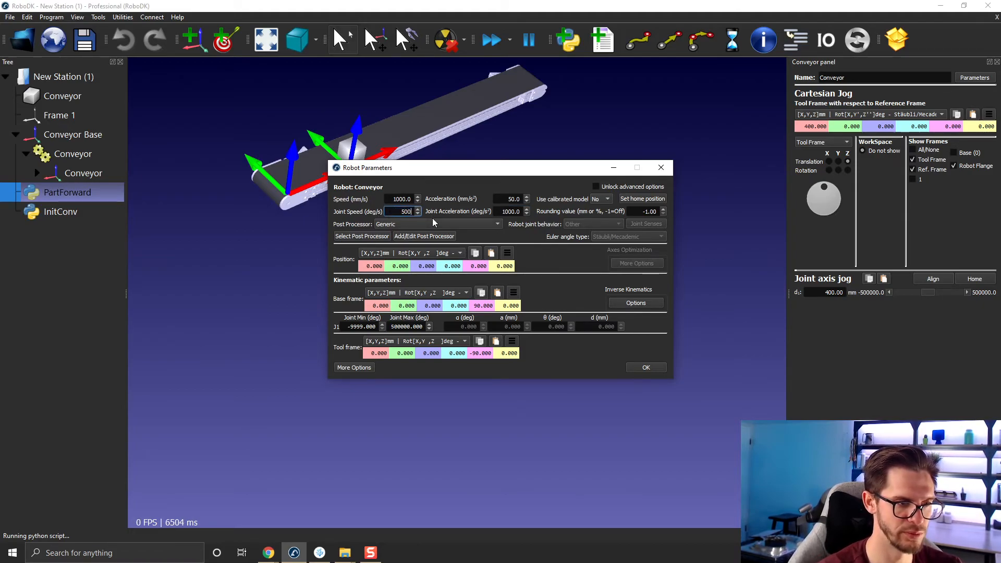
# - Set the Conveyor's linear speed to 500 mm/s and acceleration to 1000 mm/s², and accept the parameters
pyautogui.moveTo(386, 199); pyautogui.dragTo(456, 211)
pyautogui.write('500')
pyautogui.press('Tab')
pyautogui.write('1000')
pyautogui.press('Return')
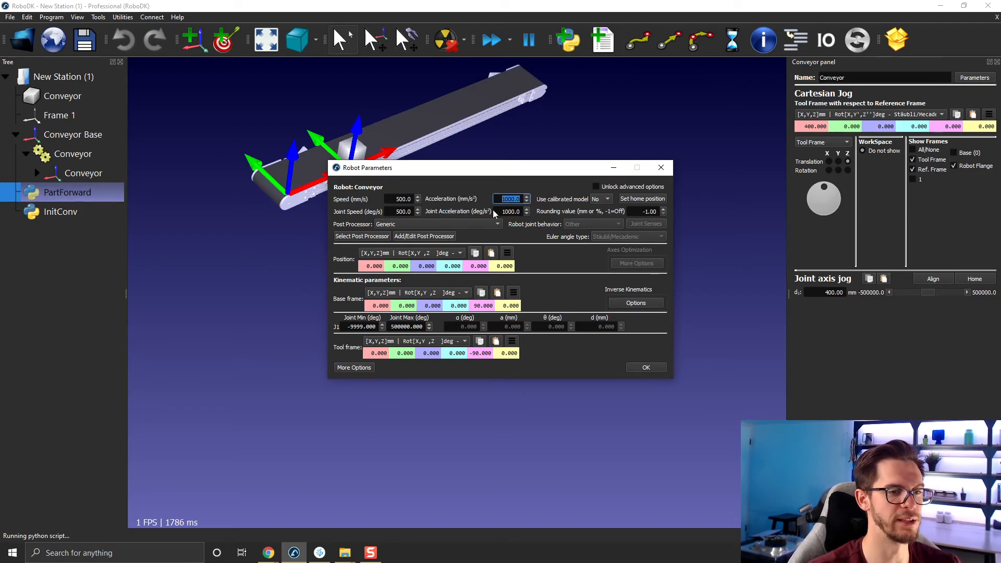
pyautogui.click(643, 367)
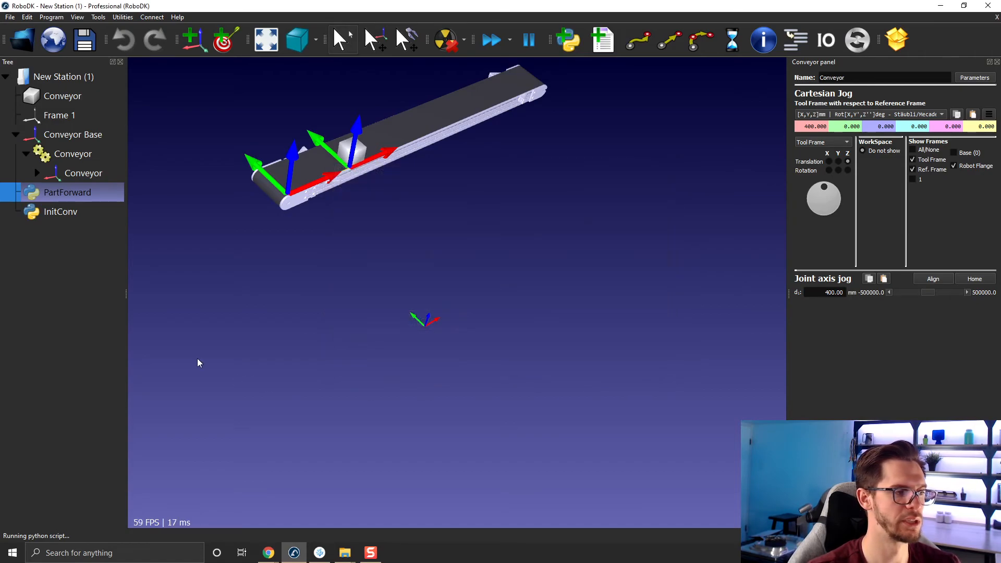
# - Run PartForward repeatedly to test the box's advance along the belt with the new speeds, and clear the selection
pyautogui.doubleClick(74, 193)
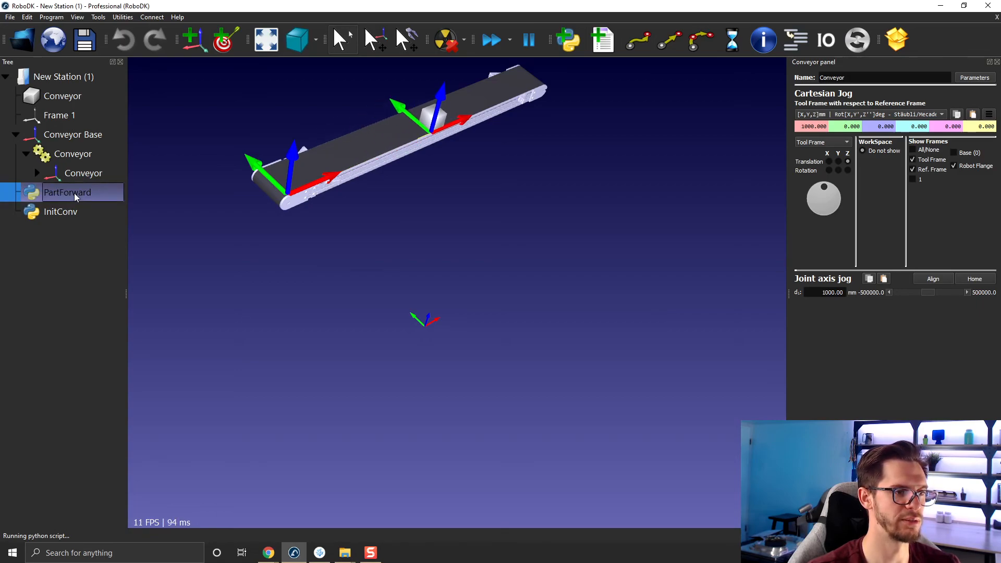
pyautogui.doubleClick(74, 193)
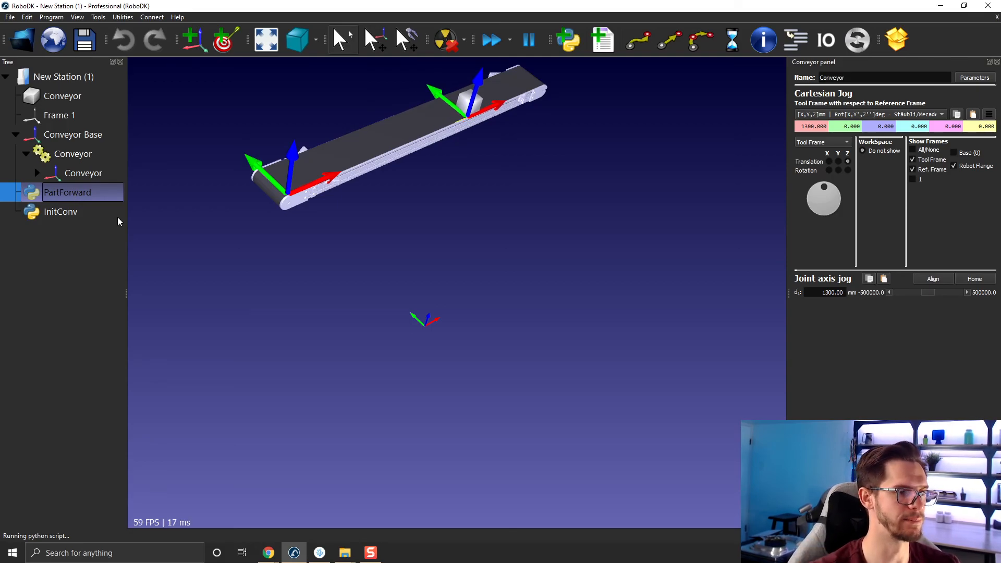
pyautogui.click(280, 264)
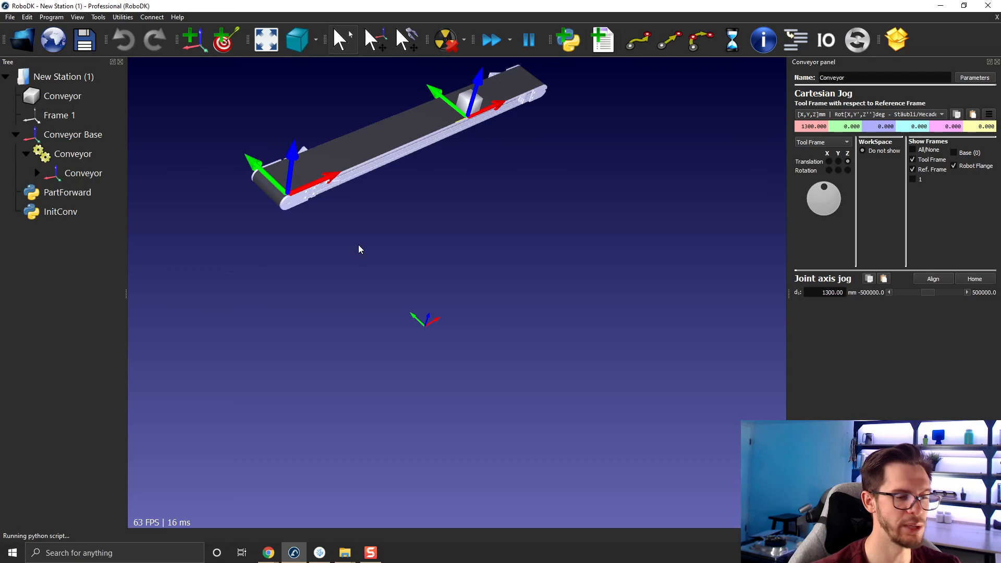